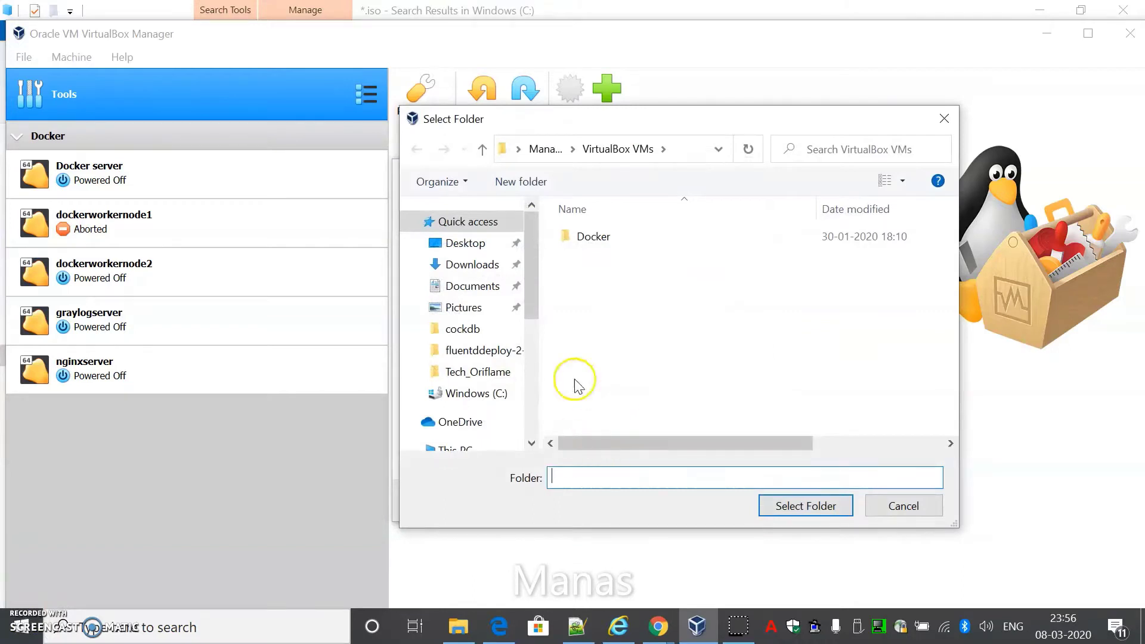
Choose the pasted My_VM_Machienes\Kubernetes path as the new VM's machine folder
{"action": "left_click", "coordinate": [587, 478]}
{"action": "key", "text": "ctrl+v"}
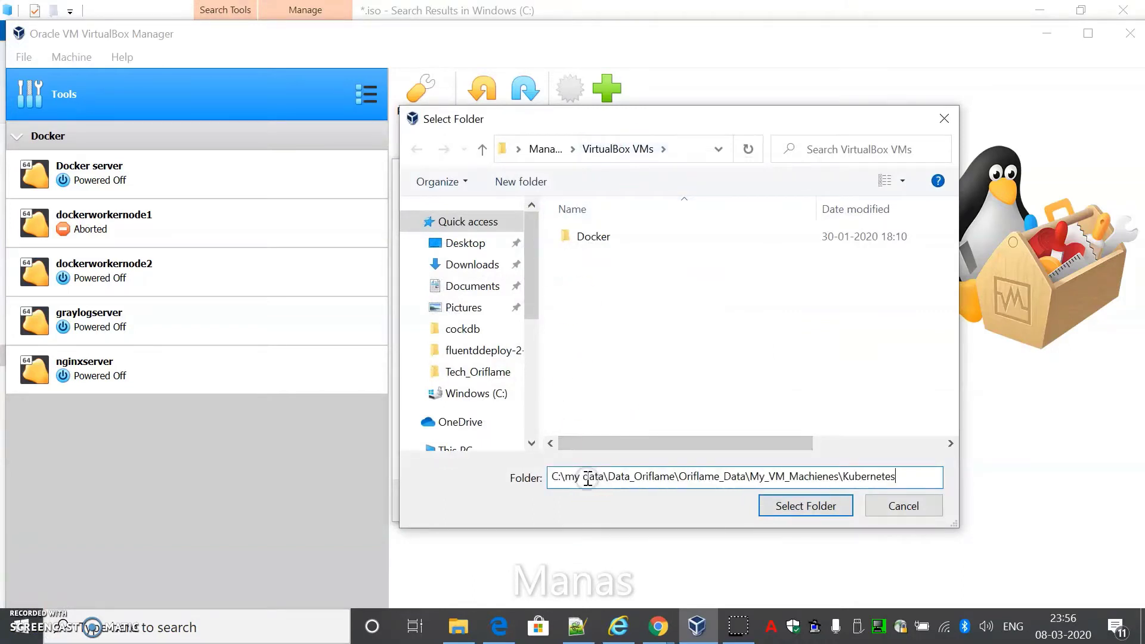
{"action": "key", "text": "Return"}
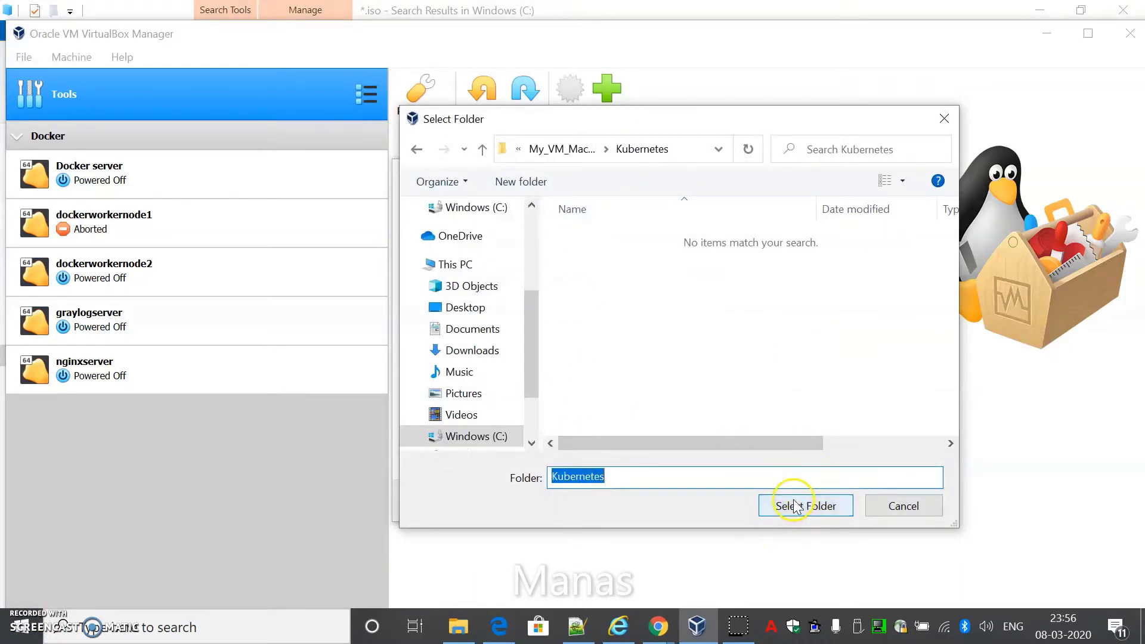
{"action": "left_click", "coordinate": [799, 505]}
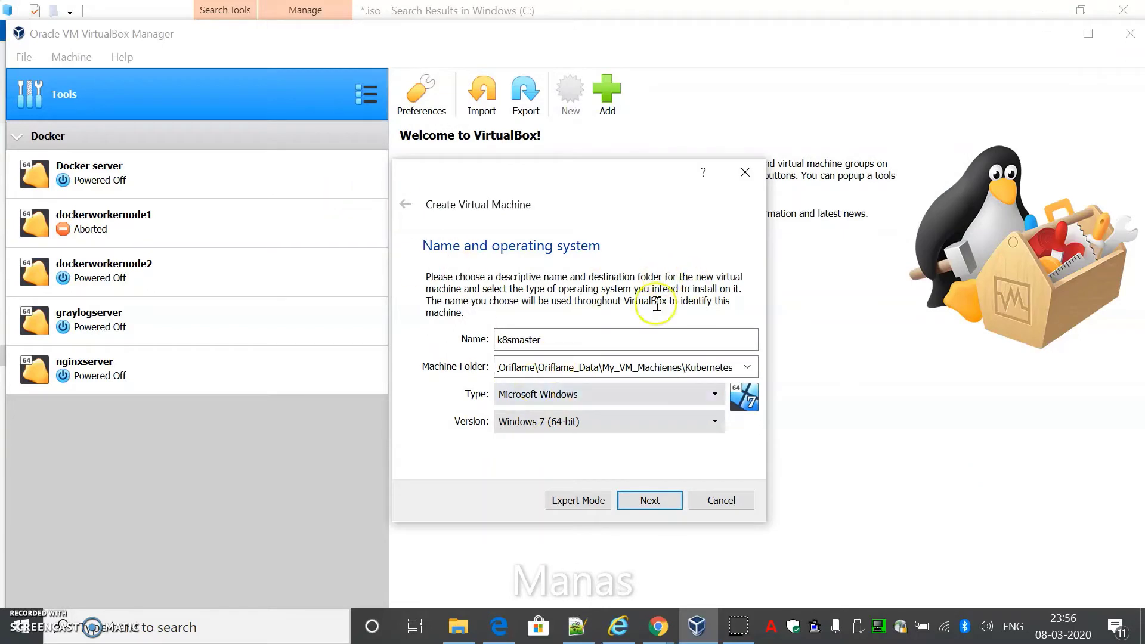
Set the VM type to Linux and version to Red Hat (64-bit)
{"action": "left_click", "coordinate": [572, 395]}
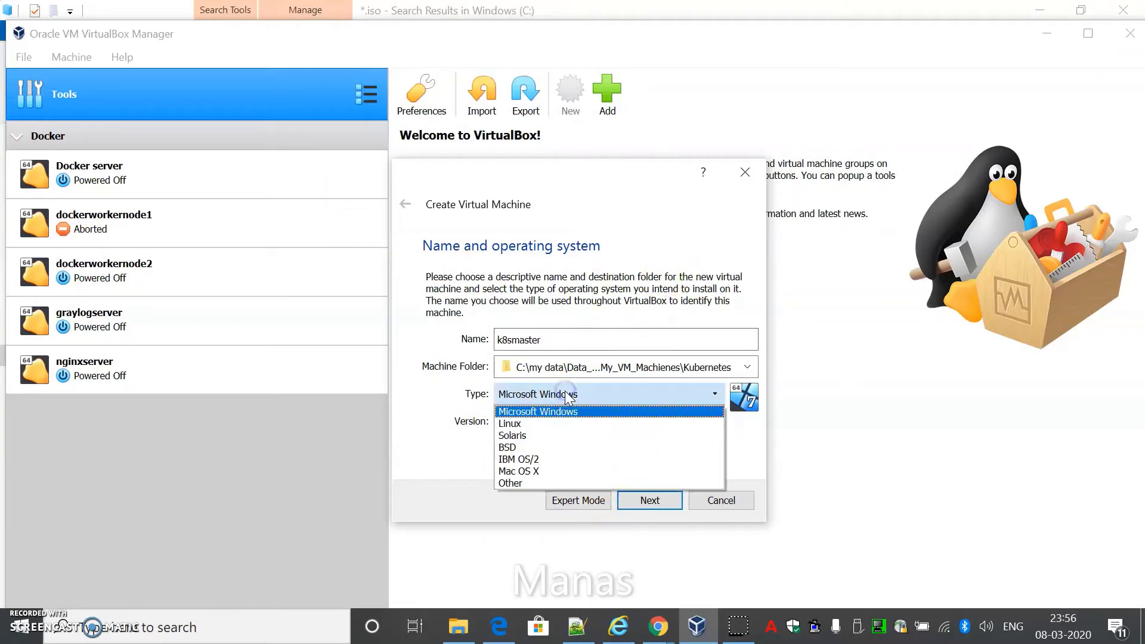
{"action": "left_click", "coordinate": [543, 423]}
{"action": "left_click", "coordinate": [540, 427]}
{"action": "scroll", "coordinate": [567, 492], "scroll_direction": "down", "scroll_amount": 1}
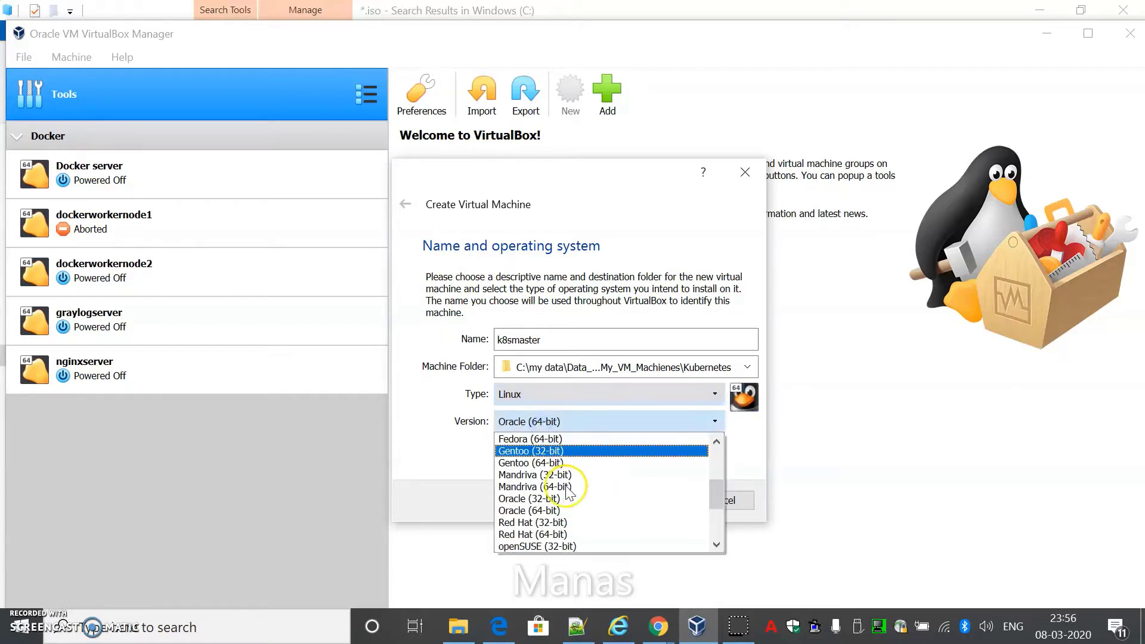
{"action": "left_click", "coordinate": [553, 535]}
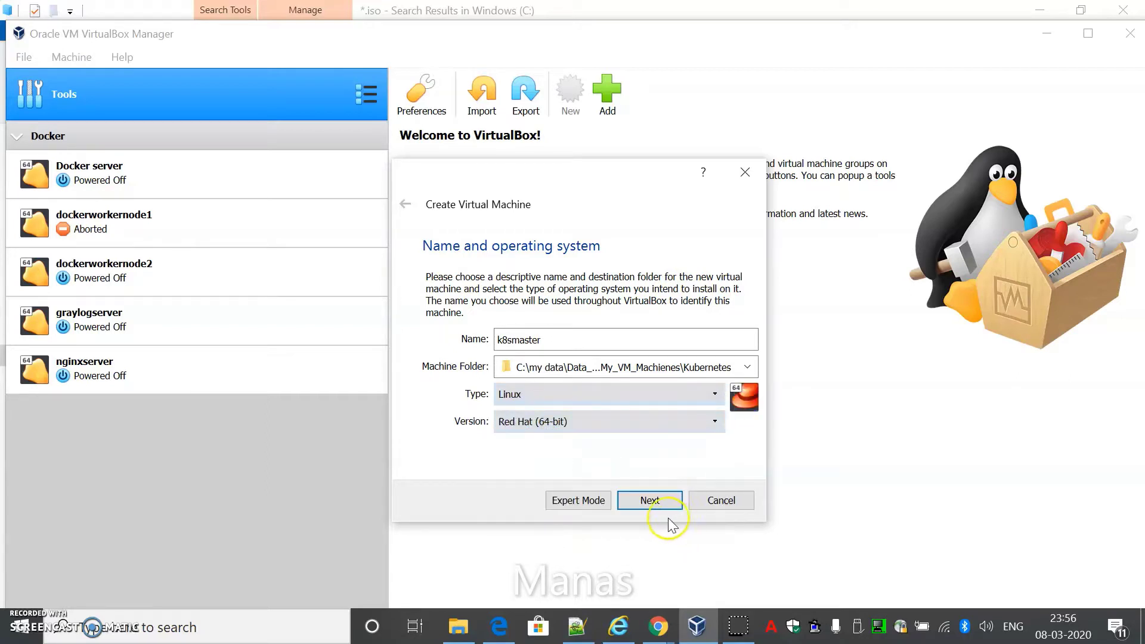
Keep 1024 MB of memory and choose to create a new virtual hard disk
{"action": "left_click", "coordinate": [651, 501]}
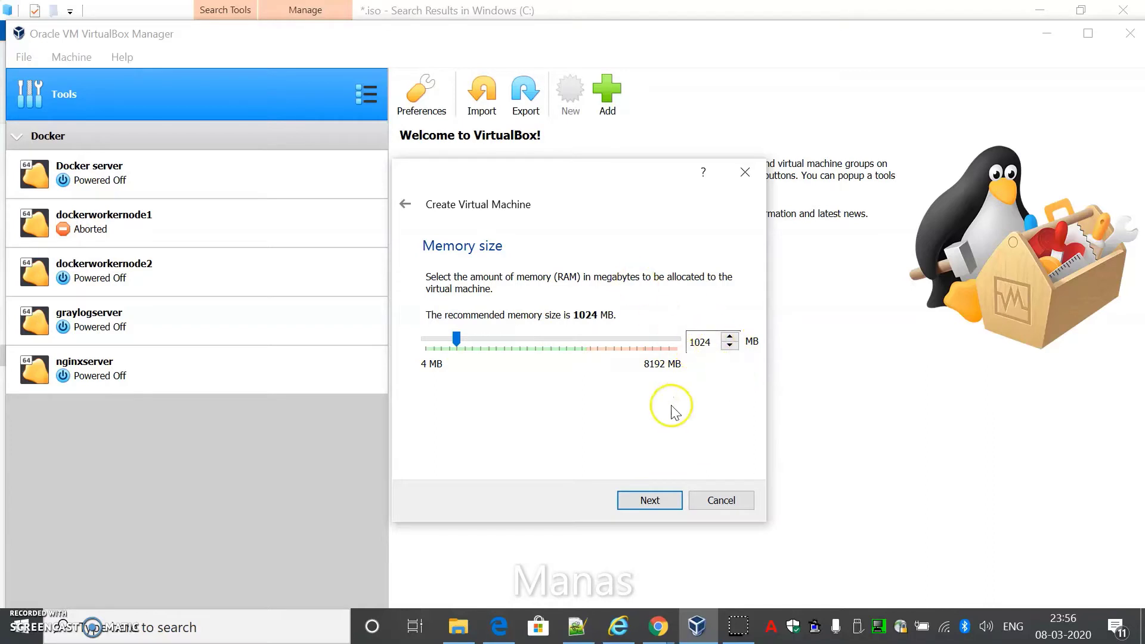
{"action": "left_click", "coordinate": [663, 497]}
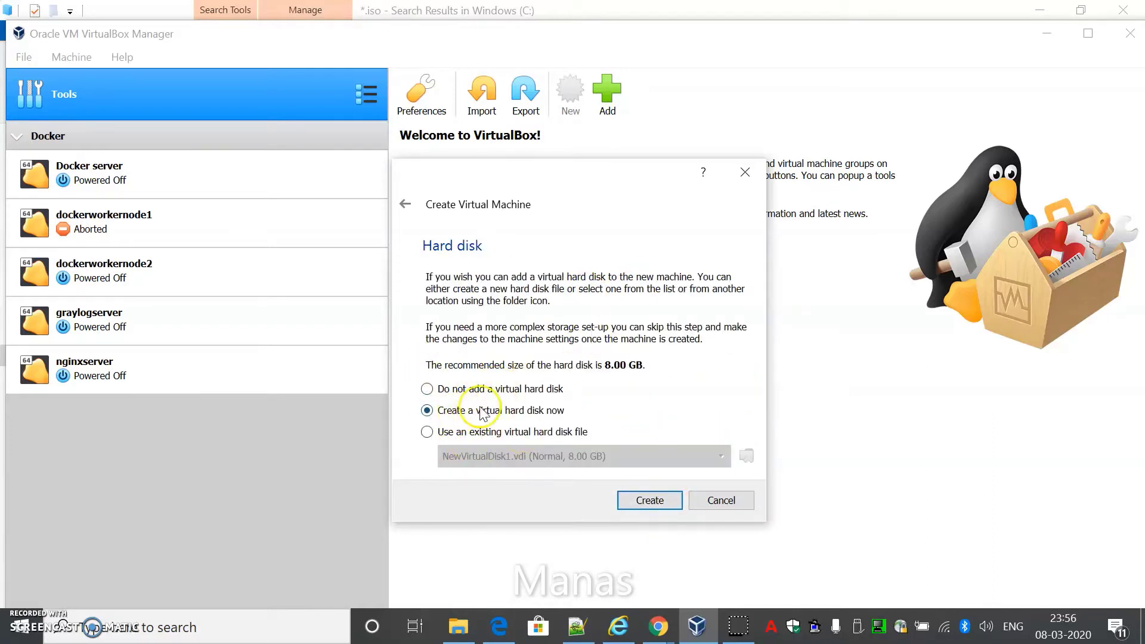
{"action": "left_click", "coordinate": [666, 506]}
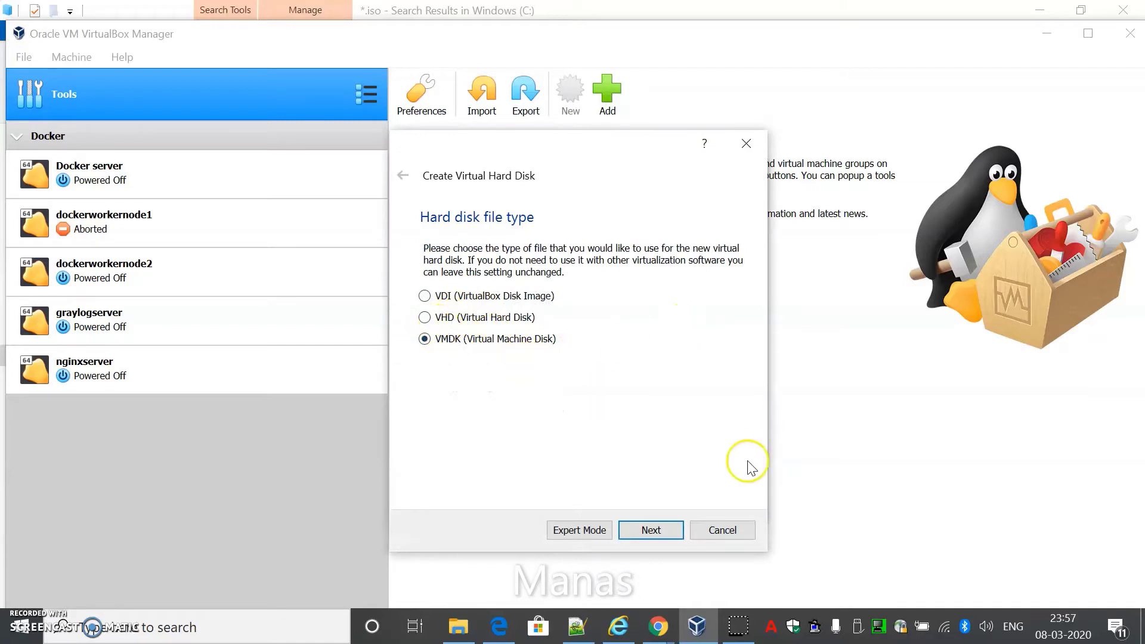
Create a dynamically allocated 16 GB VMDK disk to finish the k8smaster machine
{"action": "left_click", "coordinate": [651, 530]}
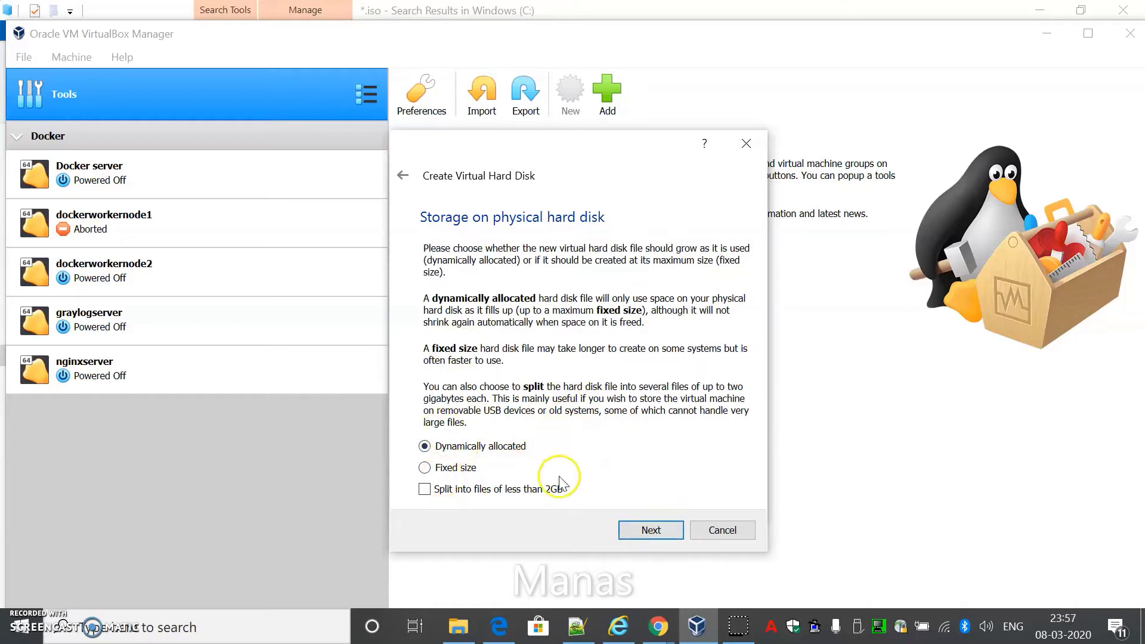
{"action": "left_click", "coordinate": [656, 530]}
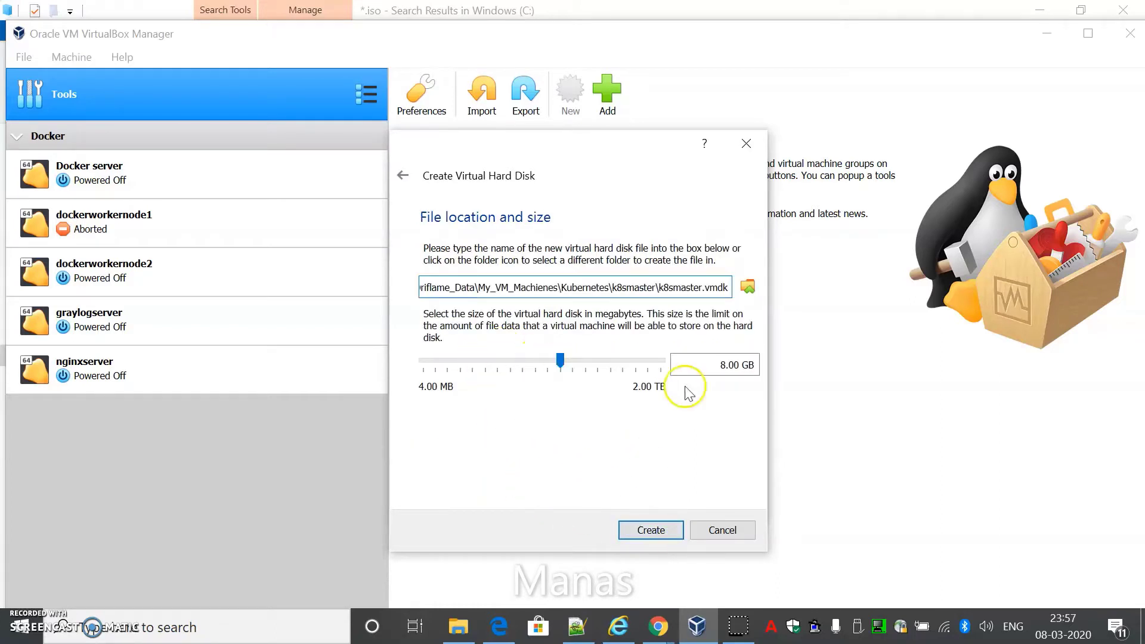
{"action": "left_click", "coordinate": [725, 366]}
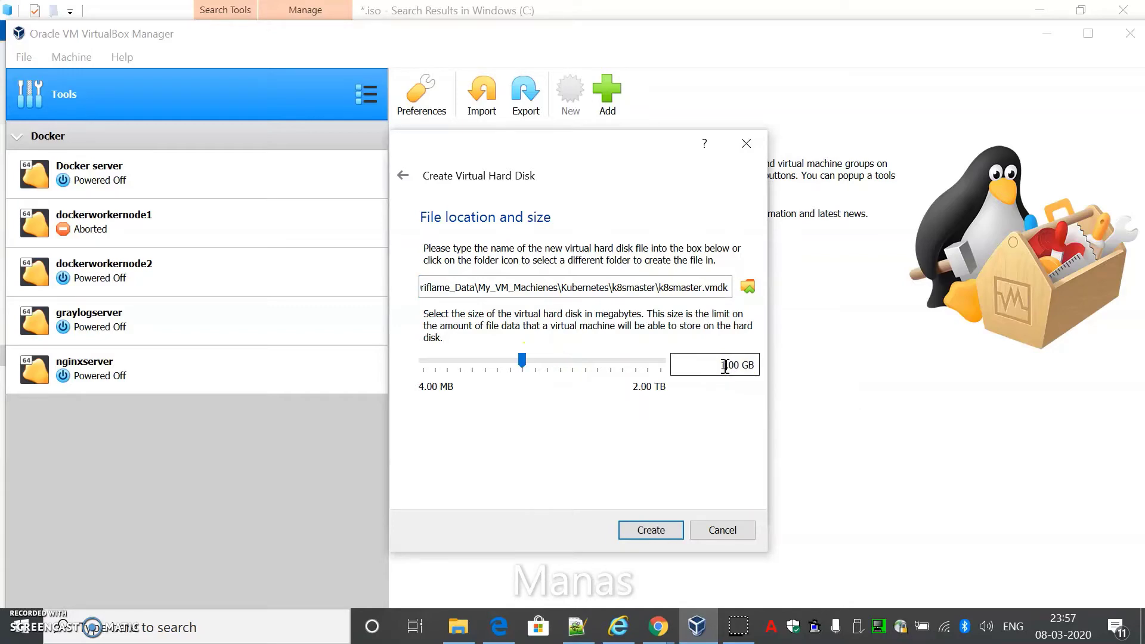
{"action": "left_click", "coordinate": [654, 529]}
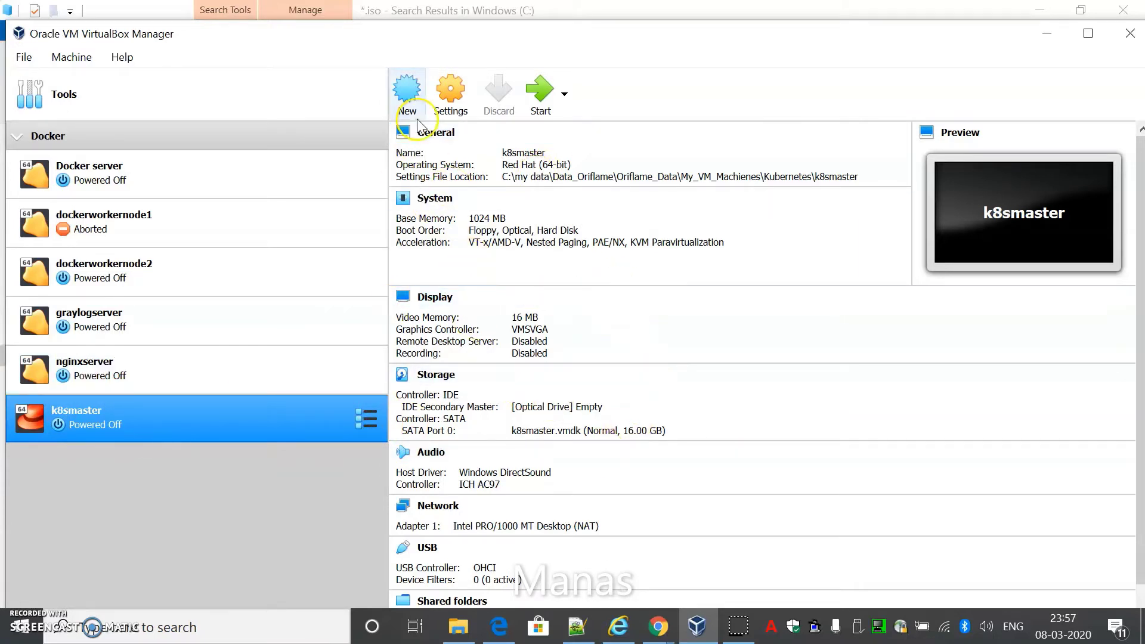
In k8smaster's Storage settings, select the empty IDE Secondary Master optical drive to browse for an image
{"action": "left_click", "coordinate": [447, 107]}
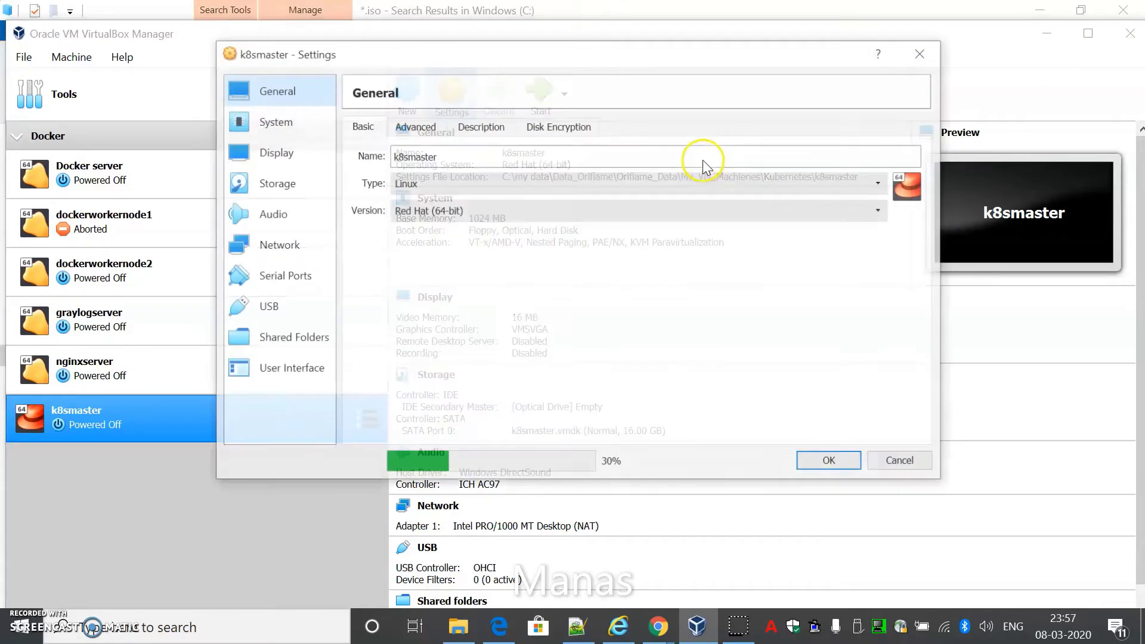
{"action": "left_click", "coordinate": [274, 183]}
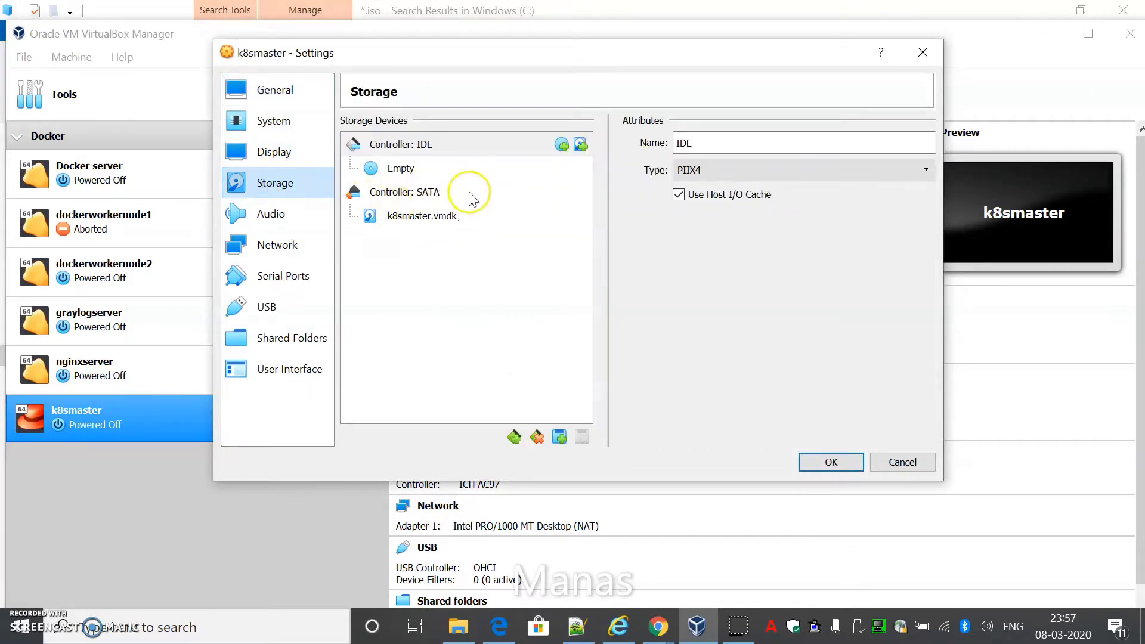
{"action": "left_click", "coordinate": [395, 171]}
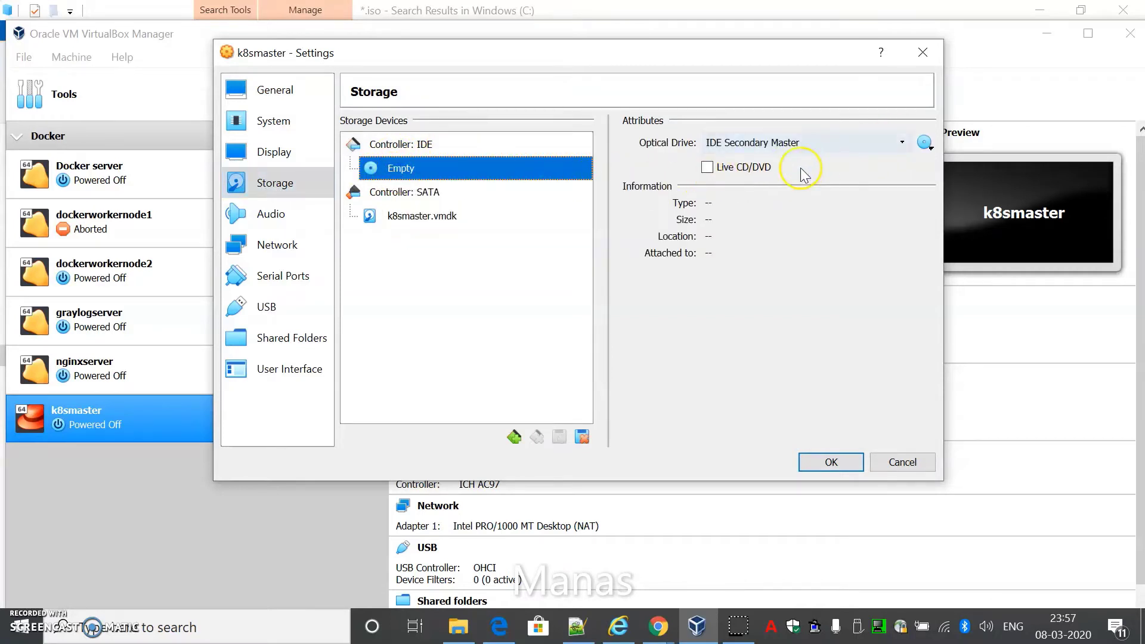
{"action": "left_click", "coordinate": [903, 143]}
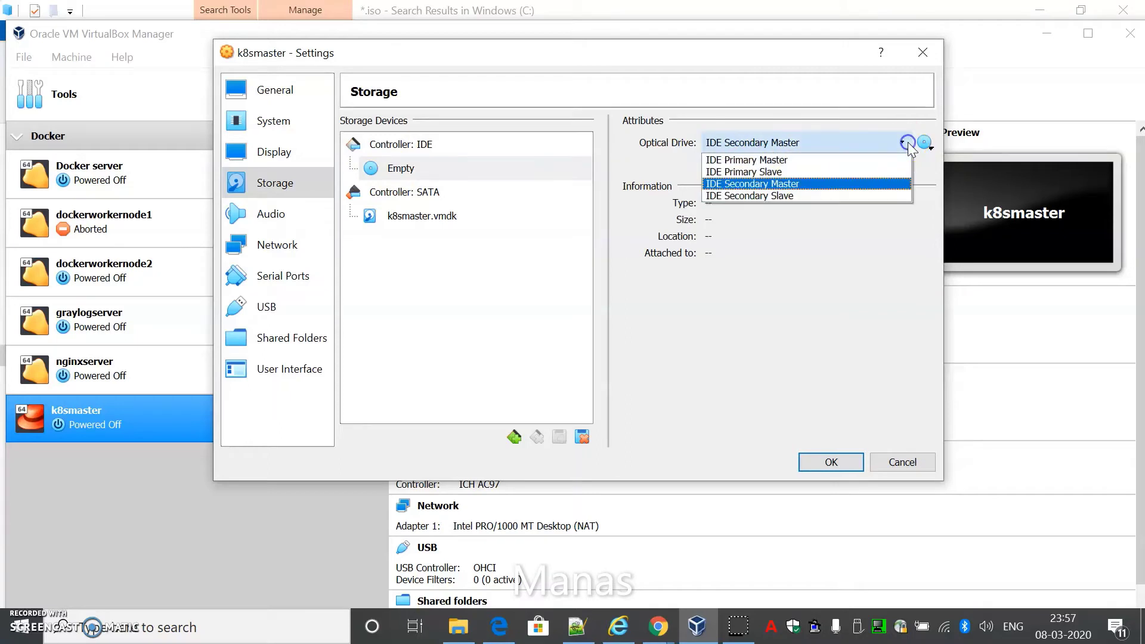
{"action": "left_click", "coordinate": [905, 147]}
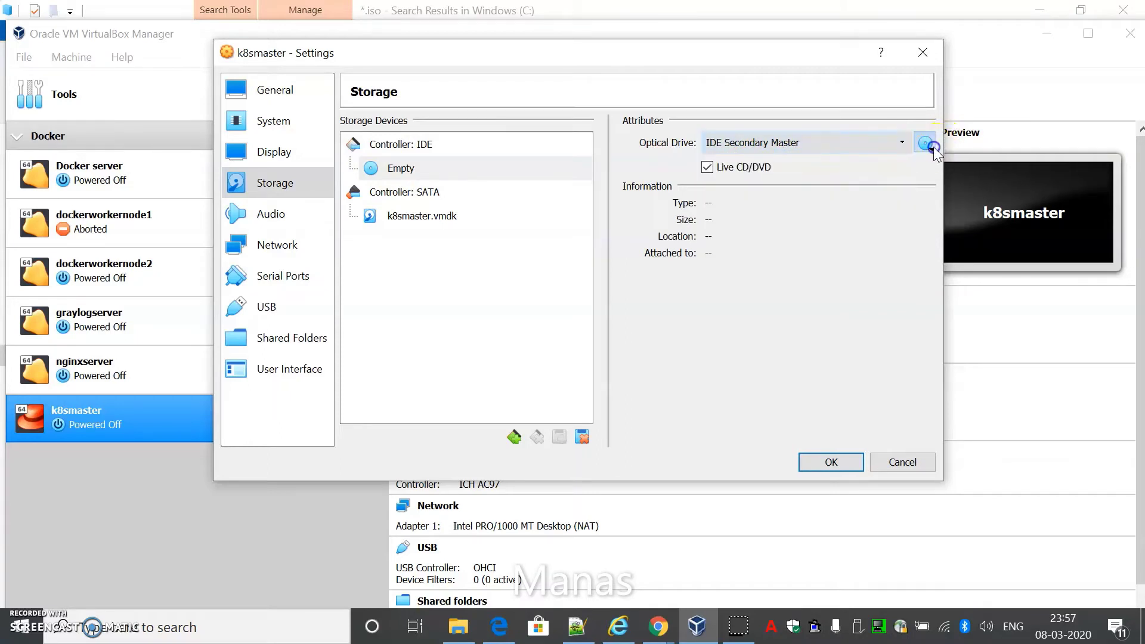
{"action": "left_click", "coordinate": [931, 148]}
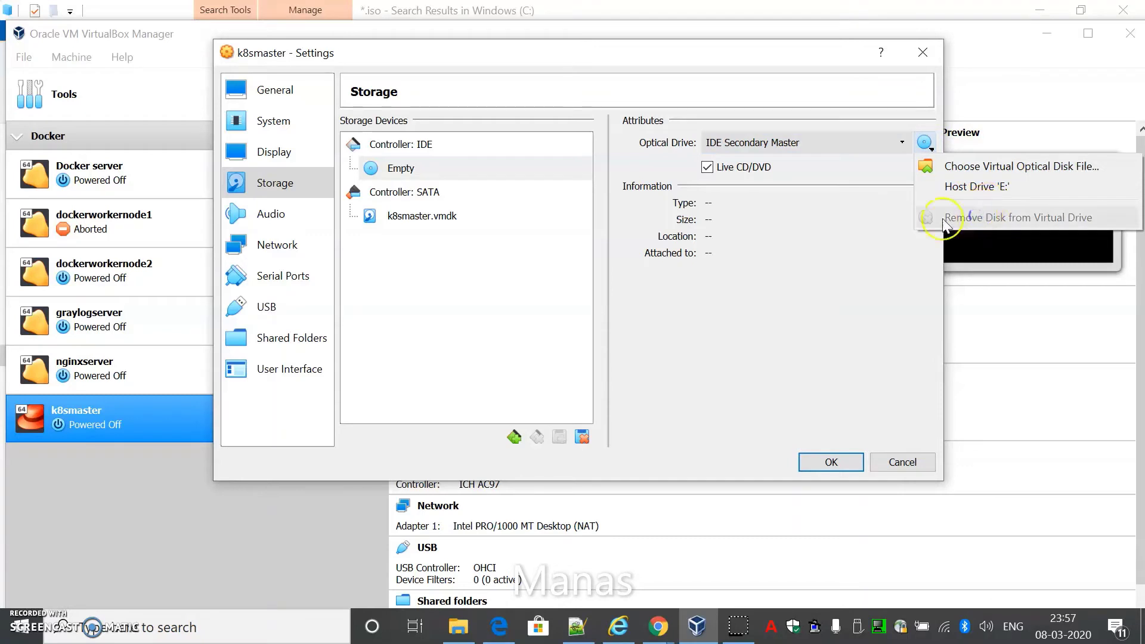
{"action": "left_click", "coordinate": [975, 167]}
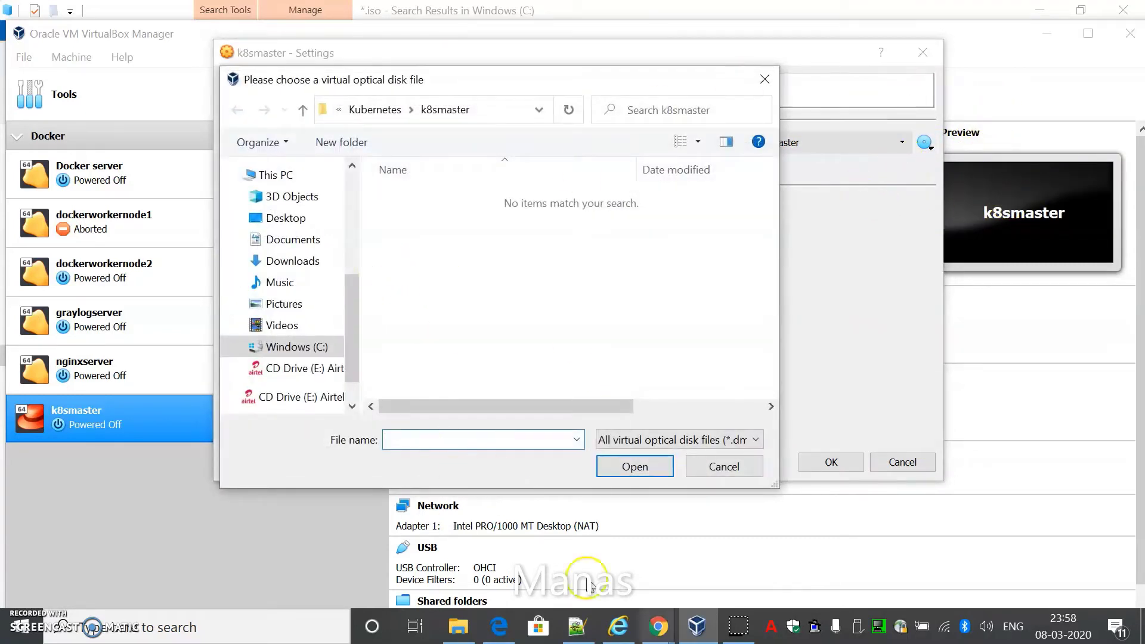
Load CentOS-7-x86_64-DVD-1708.iso from the VM machines folder and save the settings
{"action": "left_click", "coordinate": [424, 442]}
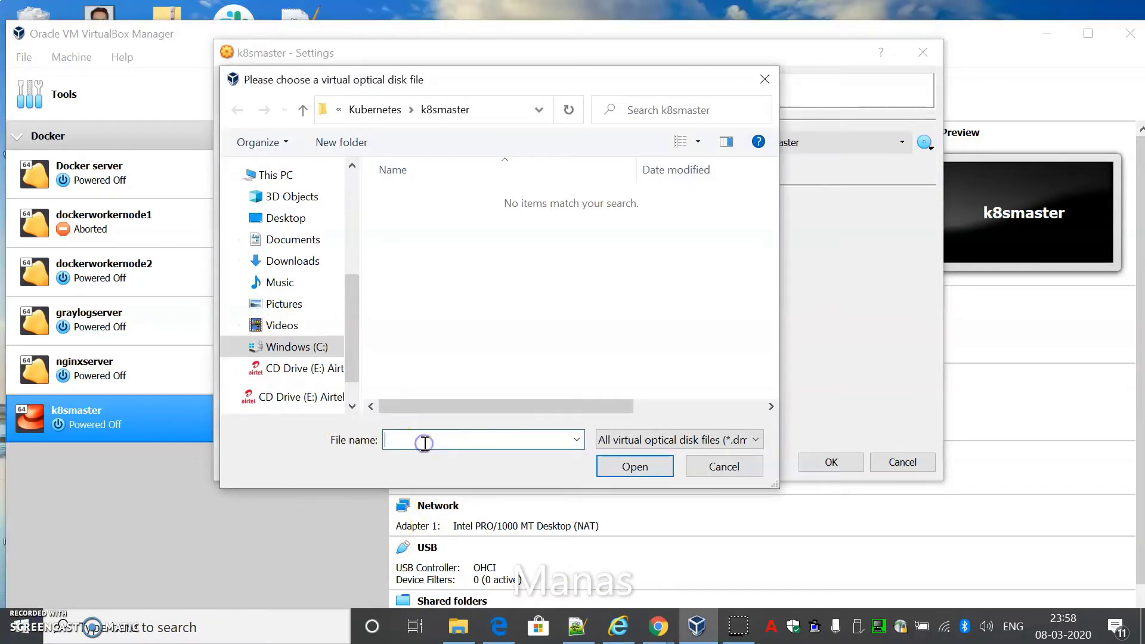
{"action": "key", "text": "ctrl+v"}
{"action": "key", "text": "Return"}
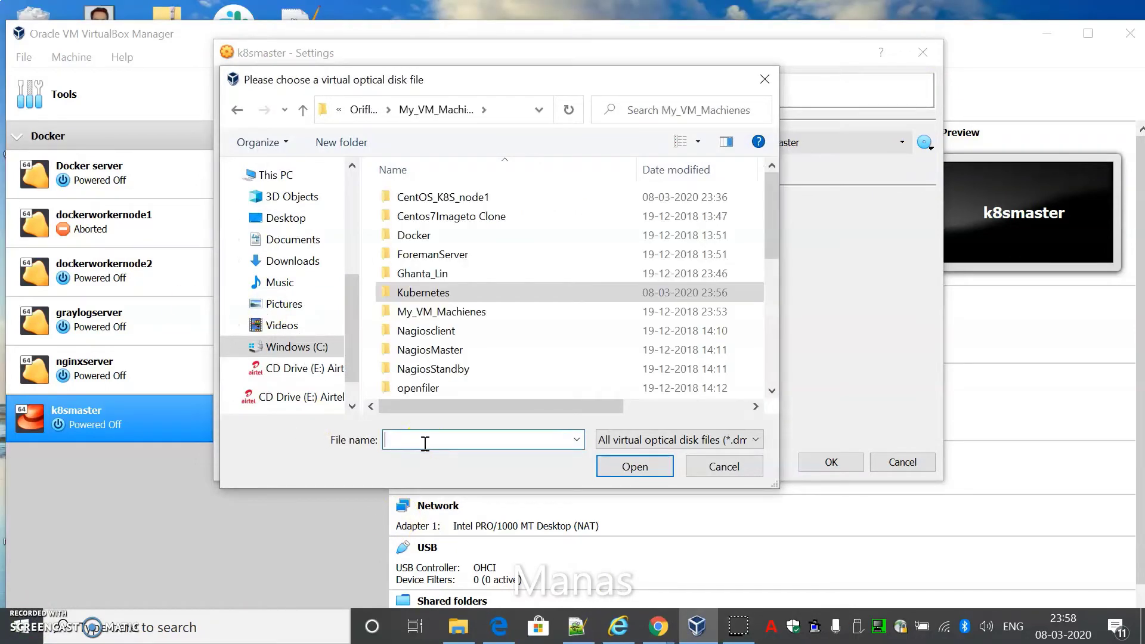
{"action": "scroll", "coordinate": [611, 258], "scroll_direction": "down", "scroll_amount": 5}
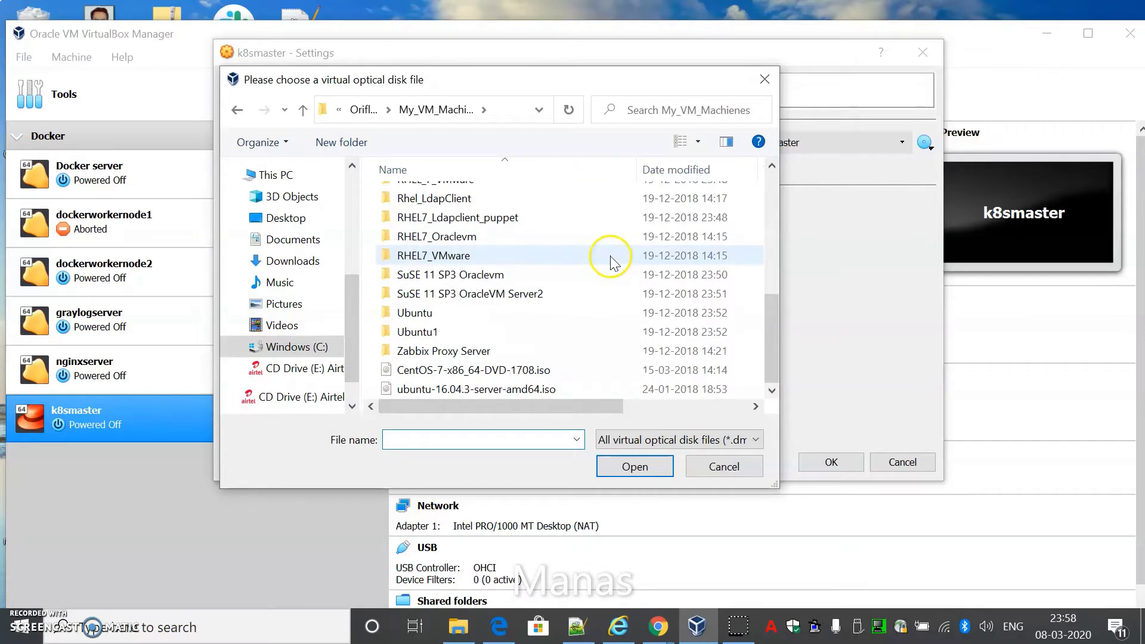
{"action": "double_click", "coordinate": [457, 371]}
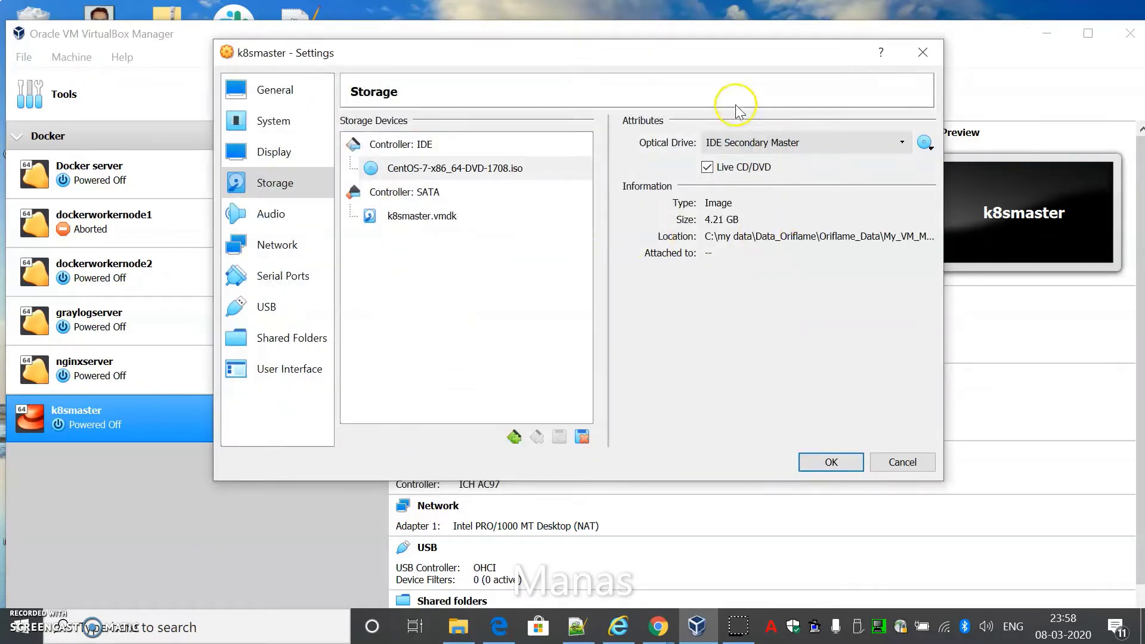
{"action": "left_click", "coordinate": [831, 463]}
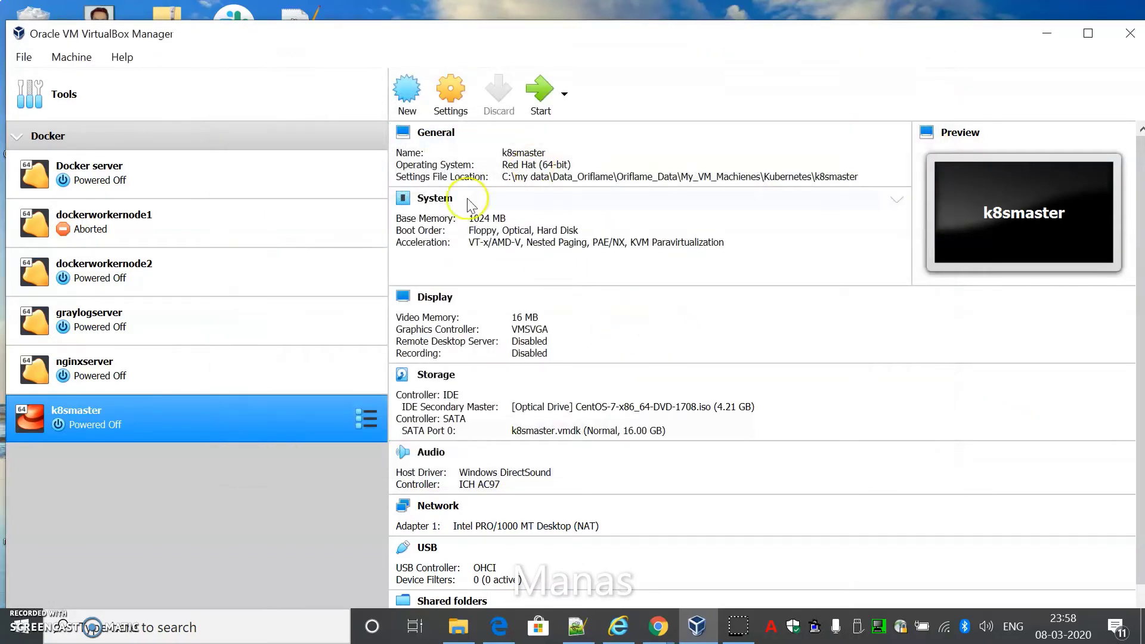
Start k8smaster, dismiss the keyboard capture notice, and choose Install CentOS 7 from the boot menu
{"action": "left_click", "coordinate": [539, 108]}
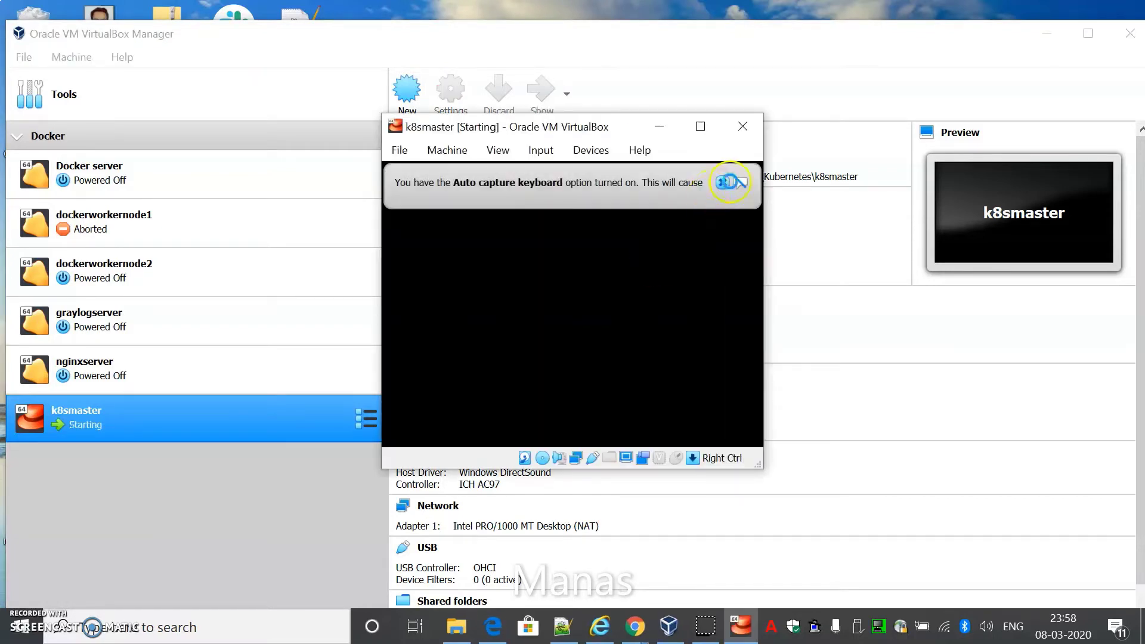
{"action": "left_click", "coordinate": [725, 184]}
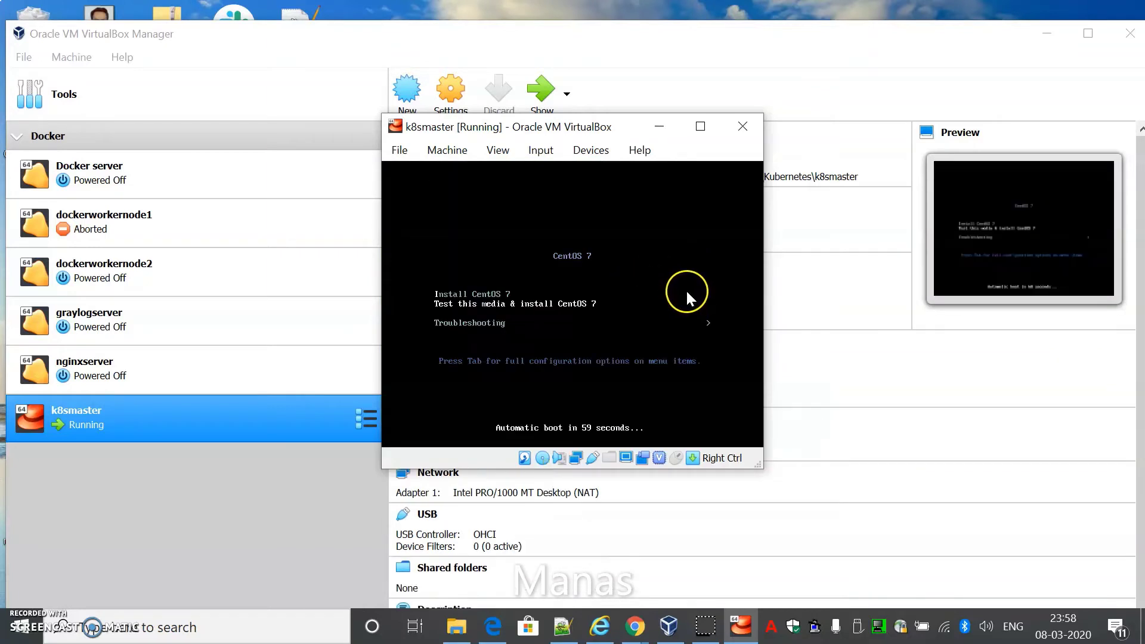
{"action": "left_click", "coordinate": [571, 304]}
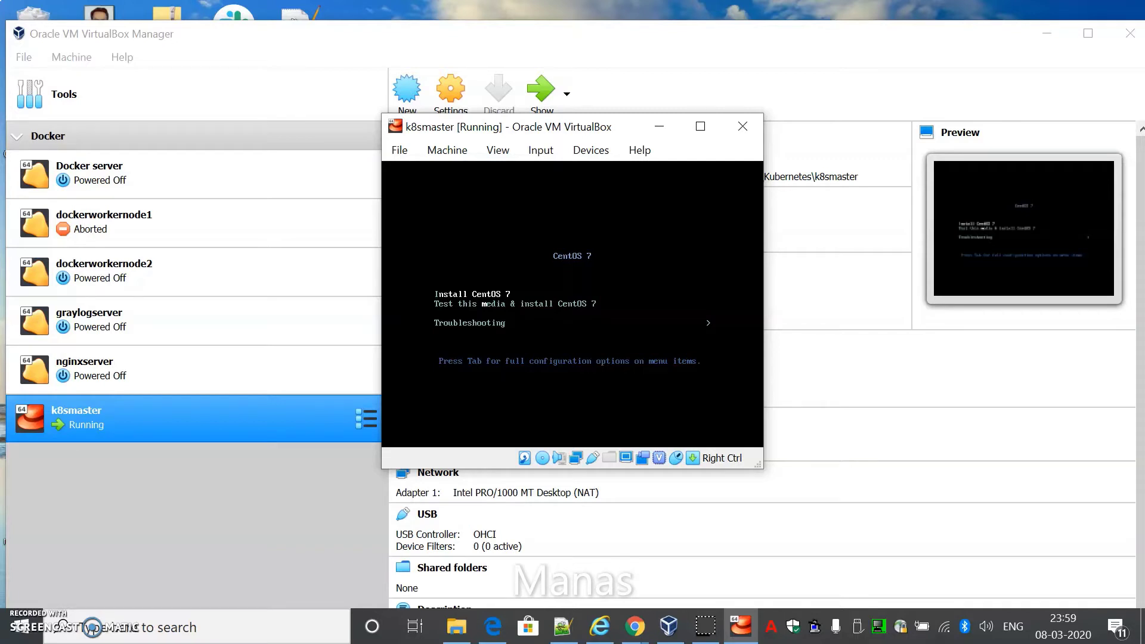
{"action": "key", "text": "Return"}
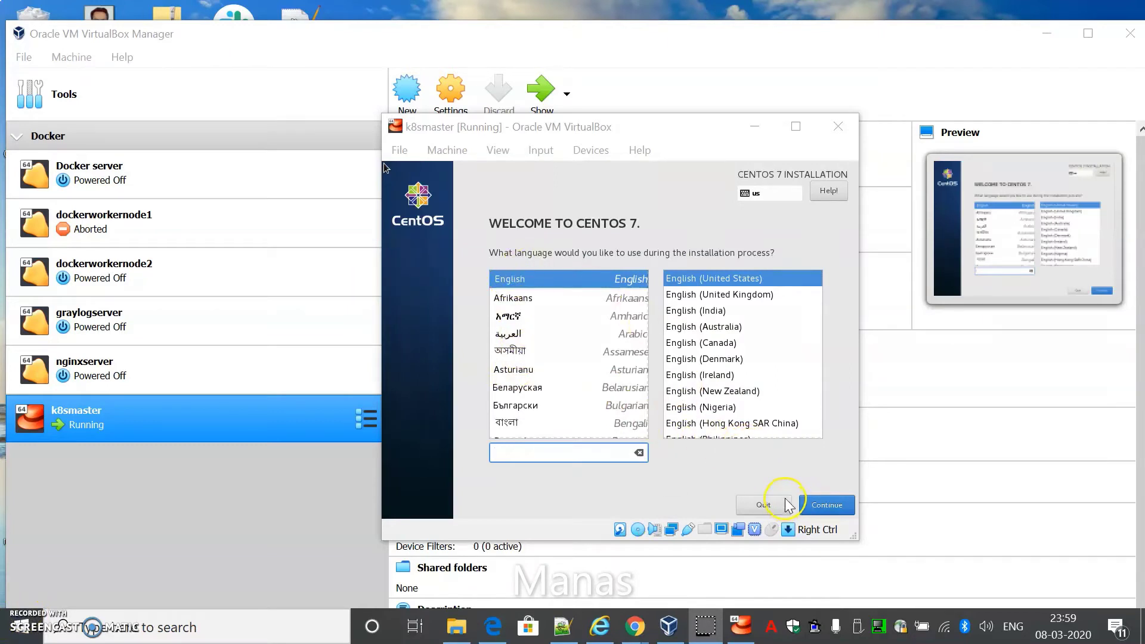
Keep English (United States) as the installer language and reach the installation summary
{"action": "left_click", "coordinate": [620, 337]}
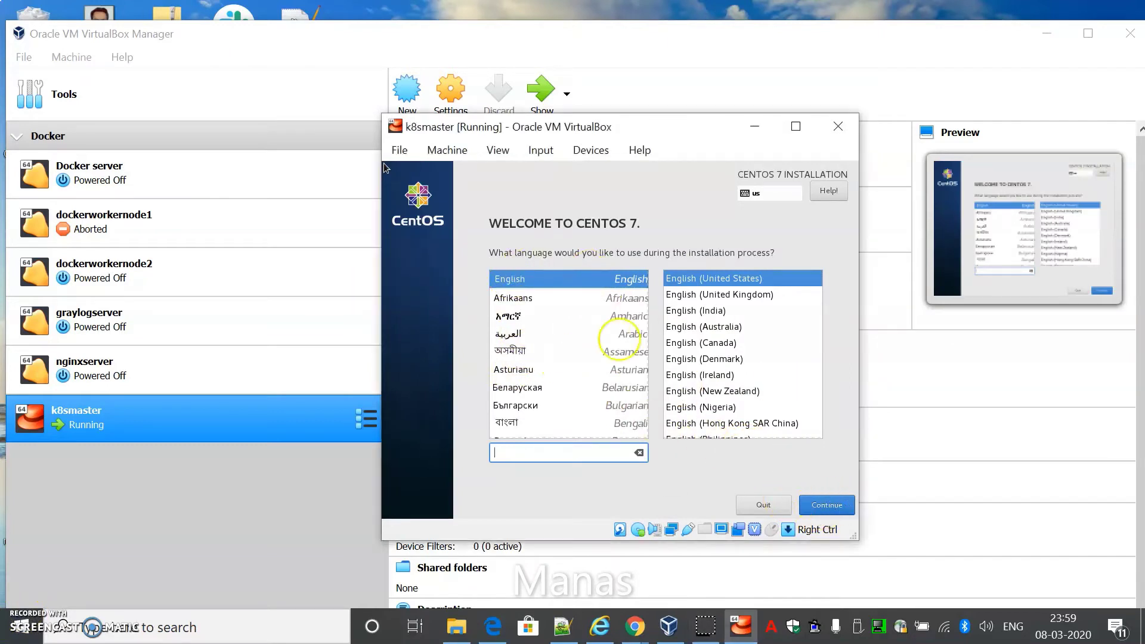
{"action": "left_click", "coordinate": [835, 506]}
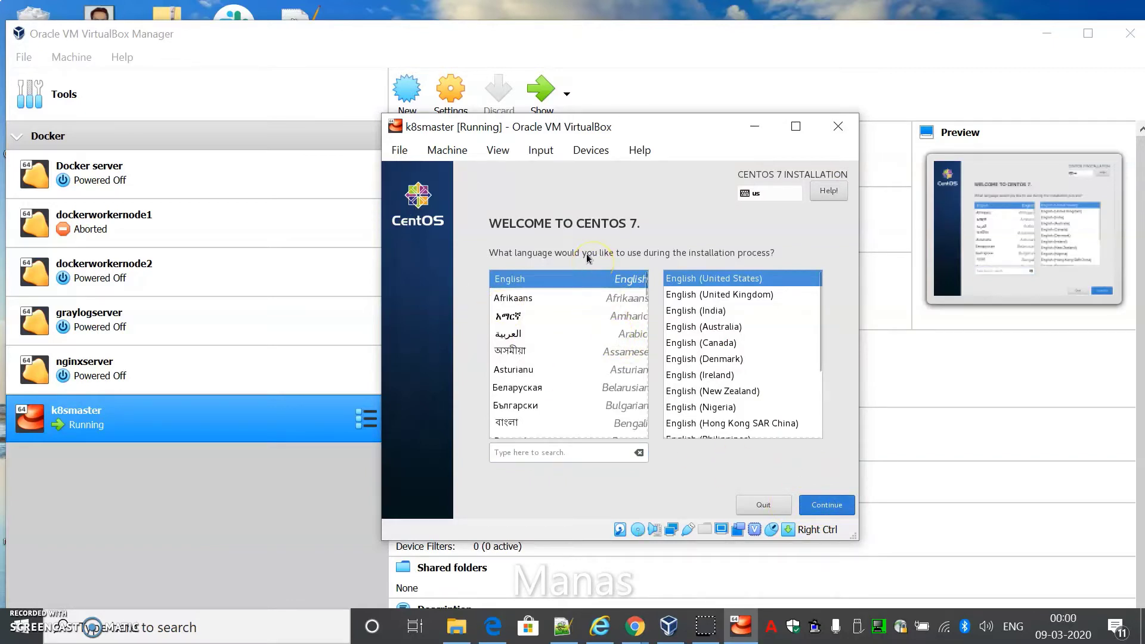
{"action": "left_click", "coordinate": [823, 504]}
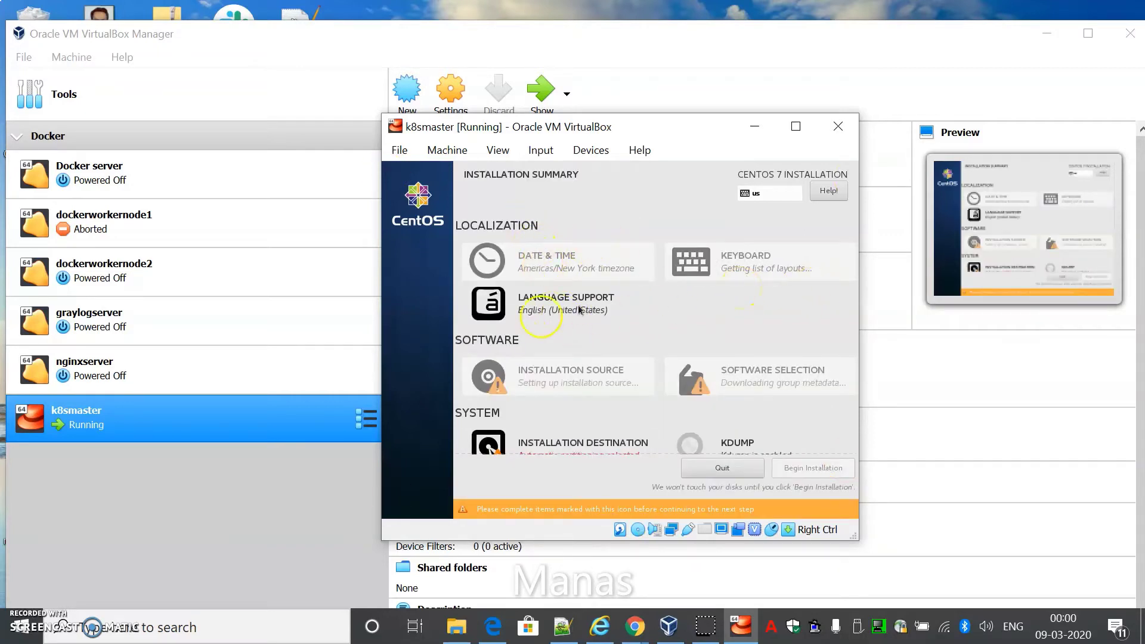
Set the timezone to Asia/Kolkata by picking India on the map
{"action": "left_click", "coordinate": [543, 278]}
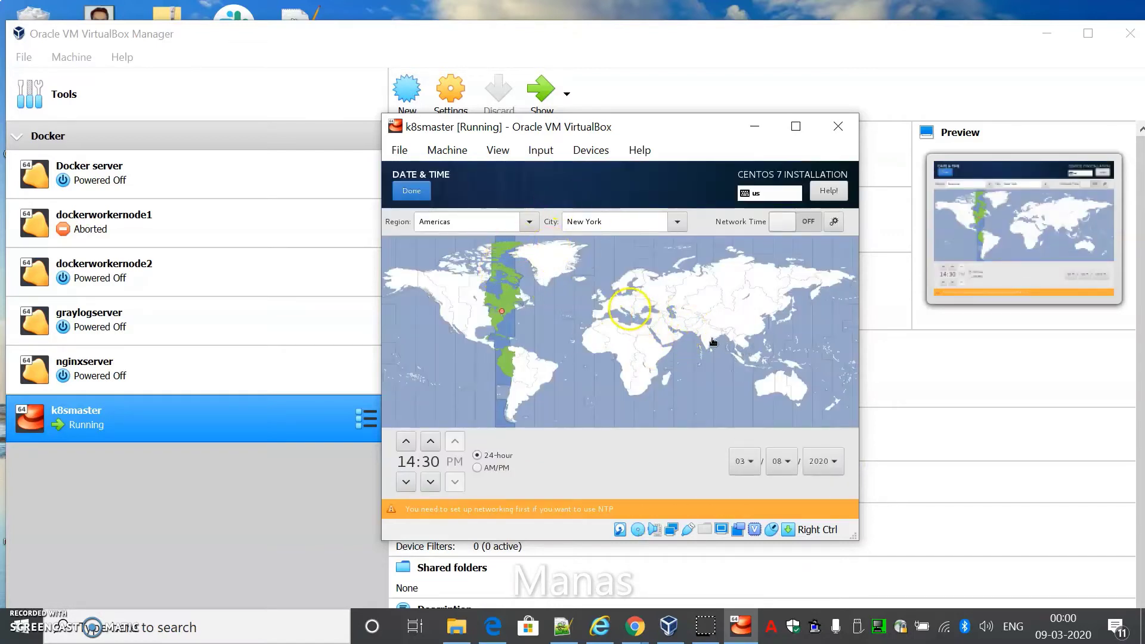
{"action": "left_click", "coordinate": [714, 340]}
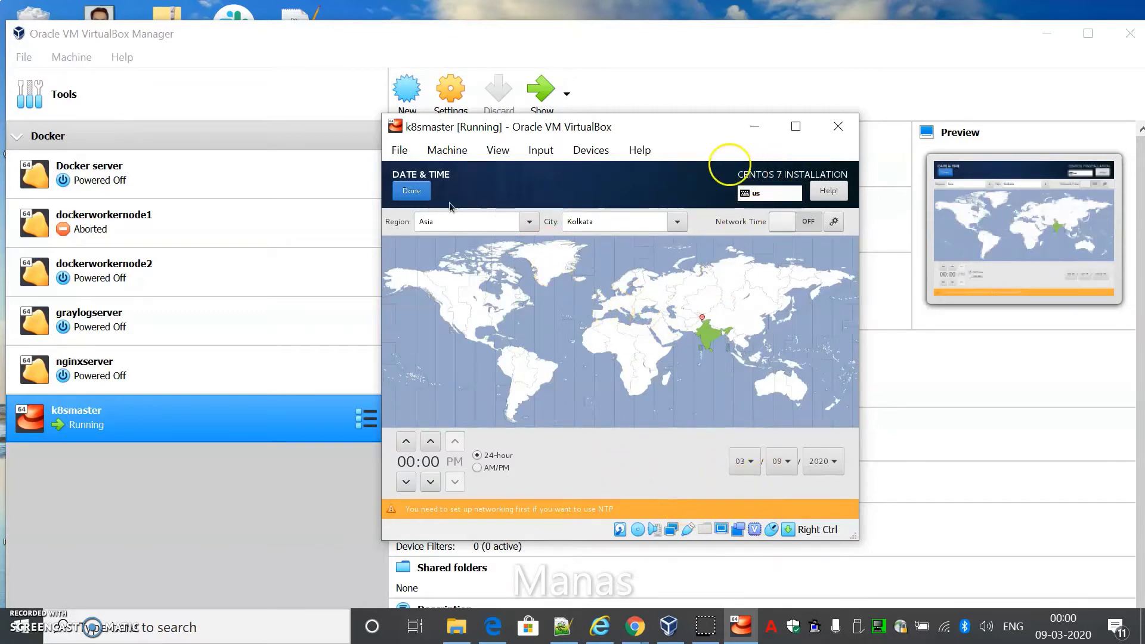
{"action": "left_click", "coordinate": [420, 193]}
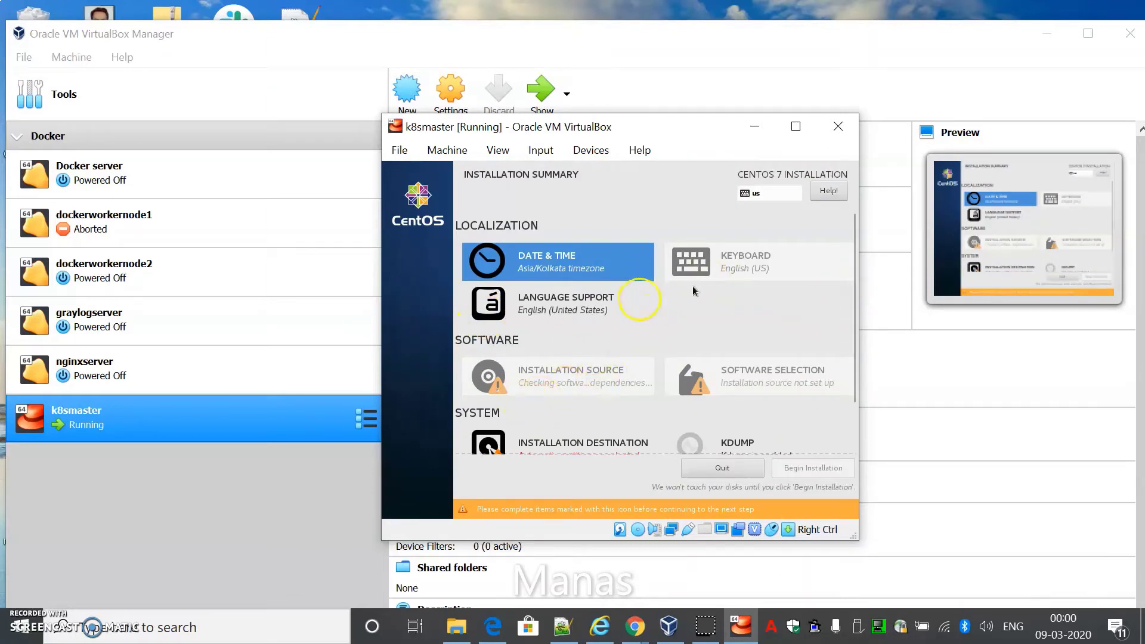
View the Installation Destination settings showing the 16 GiB disk
{"action": "scroll", "coordinate": [692, 285], "scroll_direction": "down", "scroll_amount": 1}
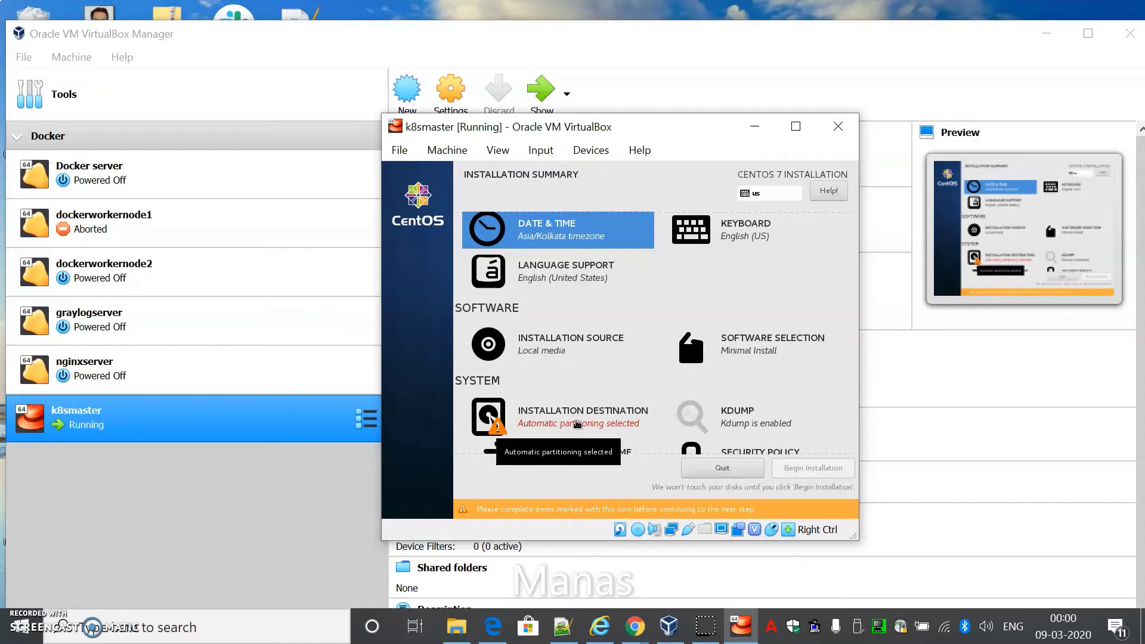
{"action": "left_click", "coordinate": [540, 394]}
{"action": "scroll", "coordinate": [571, 327], "scroll_direction": "down", "scroll_amount": 1}
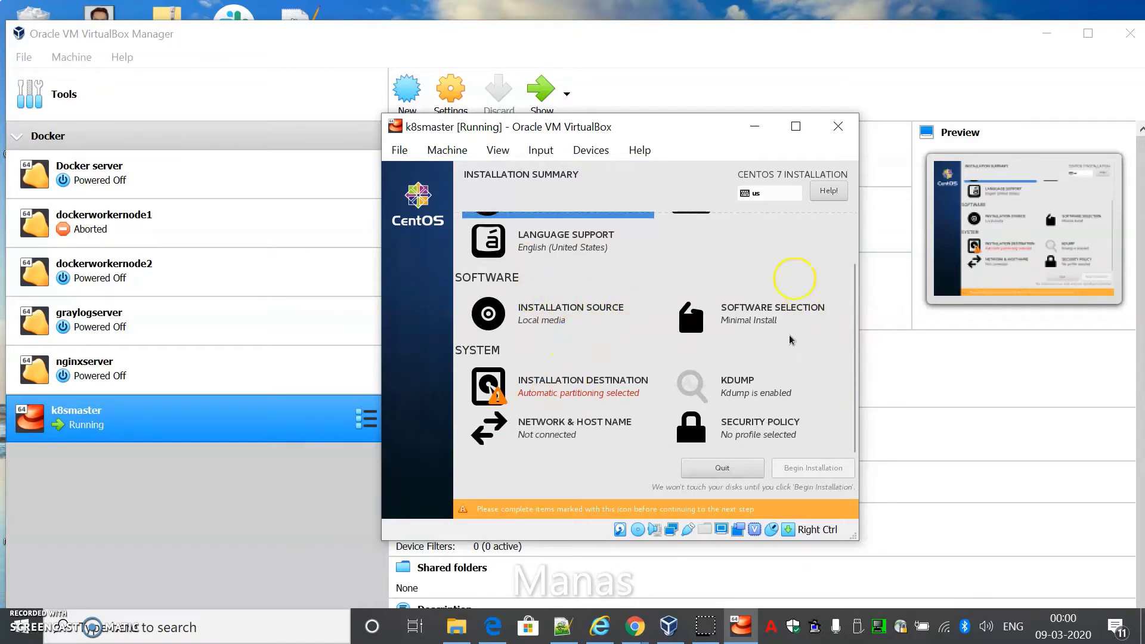
{"action": "scroll", "coordinate": [580, 296], "scroll_direction": "up", "scroll_amount": 1}
{"action": "scroll", "coordinate": [579, 296], "scroll_direction": "down", "scroll_amount": 1}
Accept automatic partitioning on the 16 GiB disk and begin the CentOS installation
{"action": "left_click", "coordinate": [553, 374]}
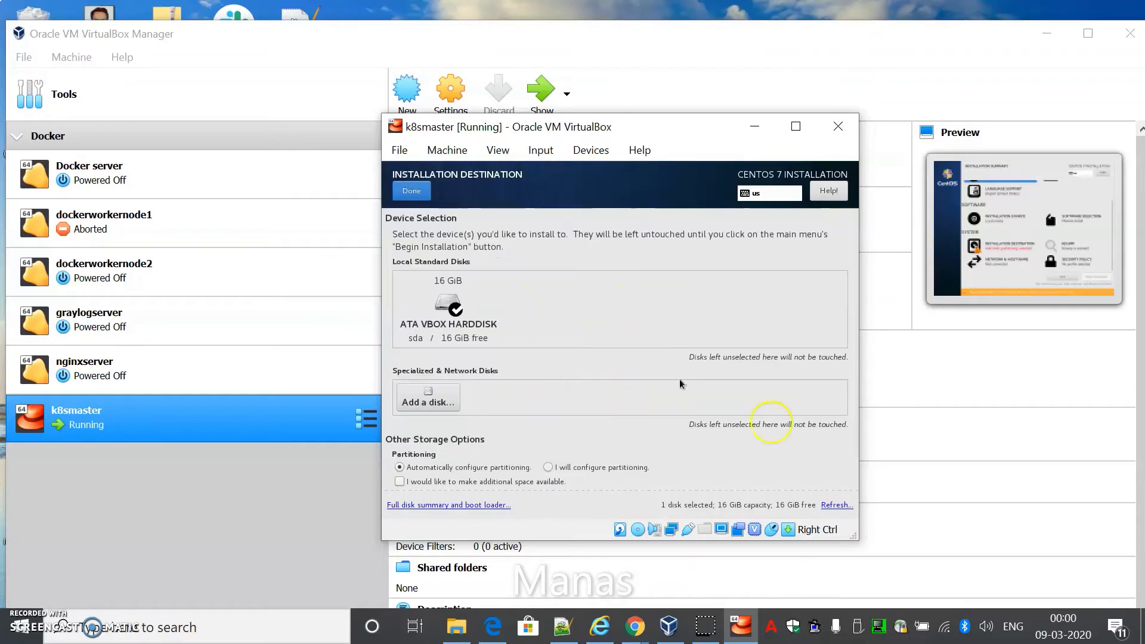
{"action": "left_click", "coordinate": [407, 194]}
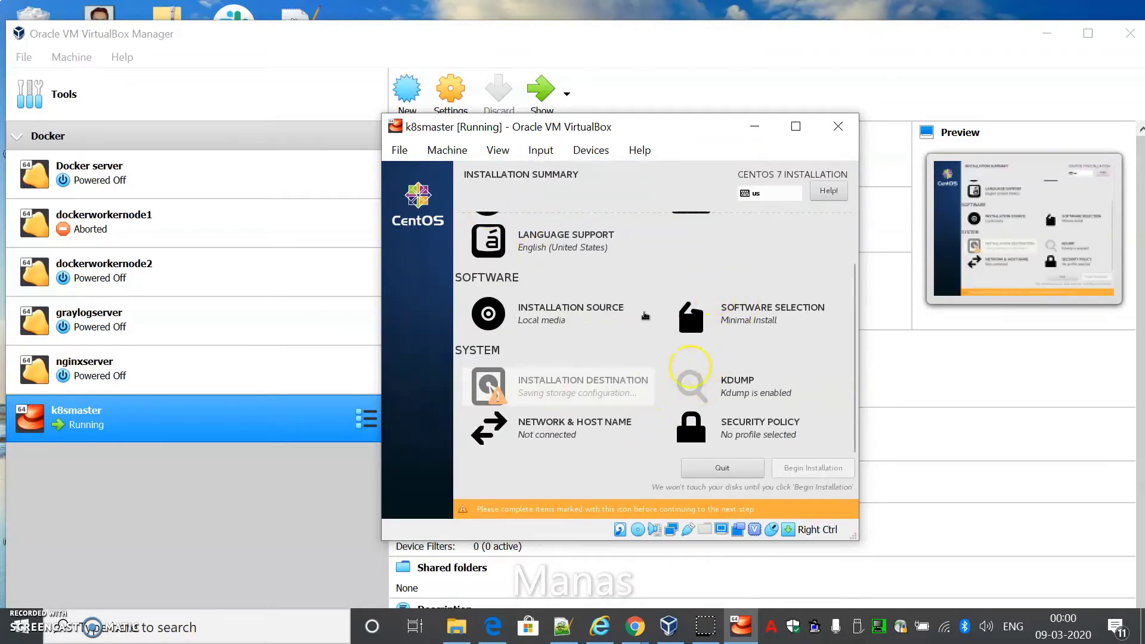
{"action": "scroll", "coordinate": [716, 322], "scroll_direction": "up", "scroll_amount": 1}
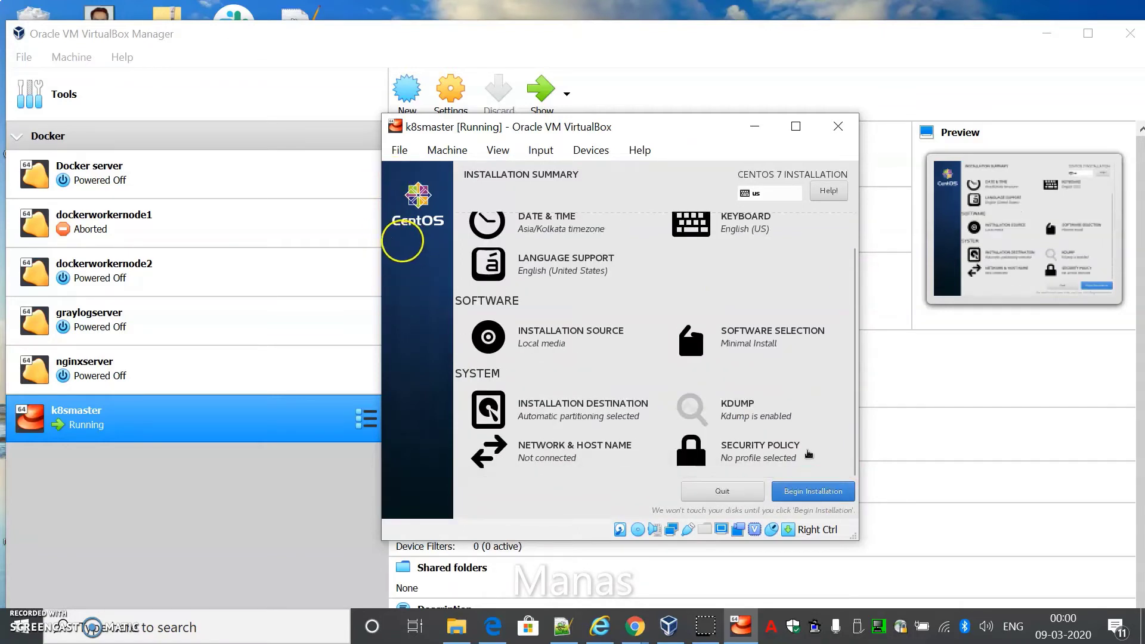
{"action": "left_click", "coordinate": [814, 495]}
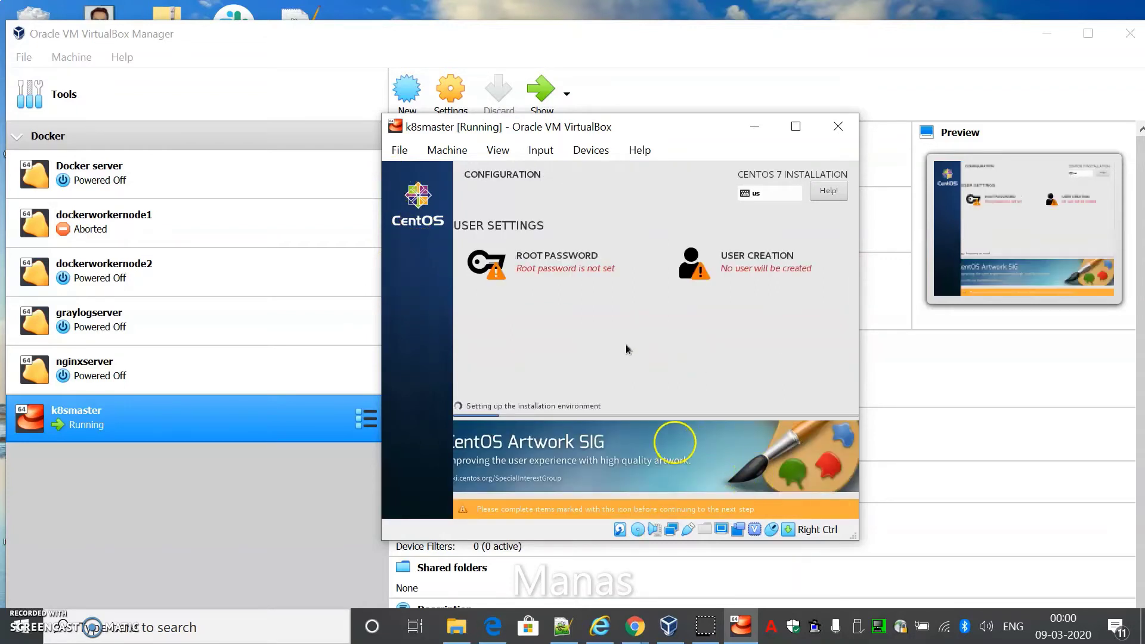
Set the root password, entering it in both password fields, and confirm
{"action": "left_click", "coordinate": [563, 260]}
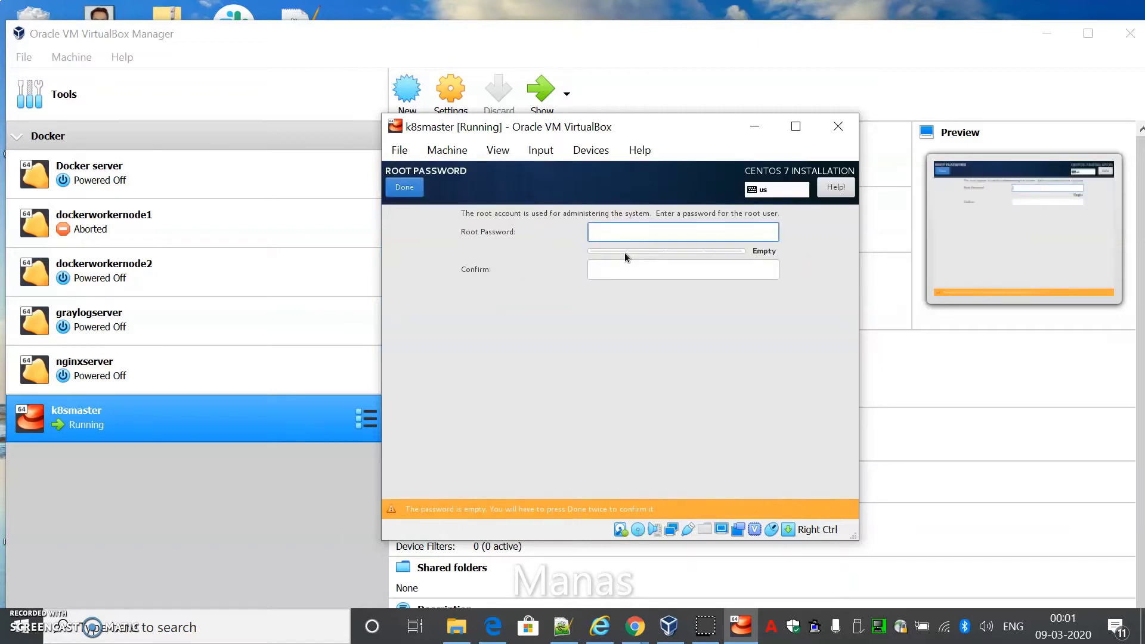
{"action": "type", "text": "root@"}
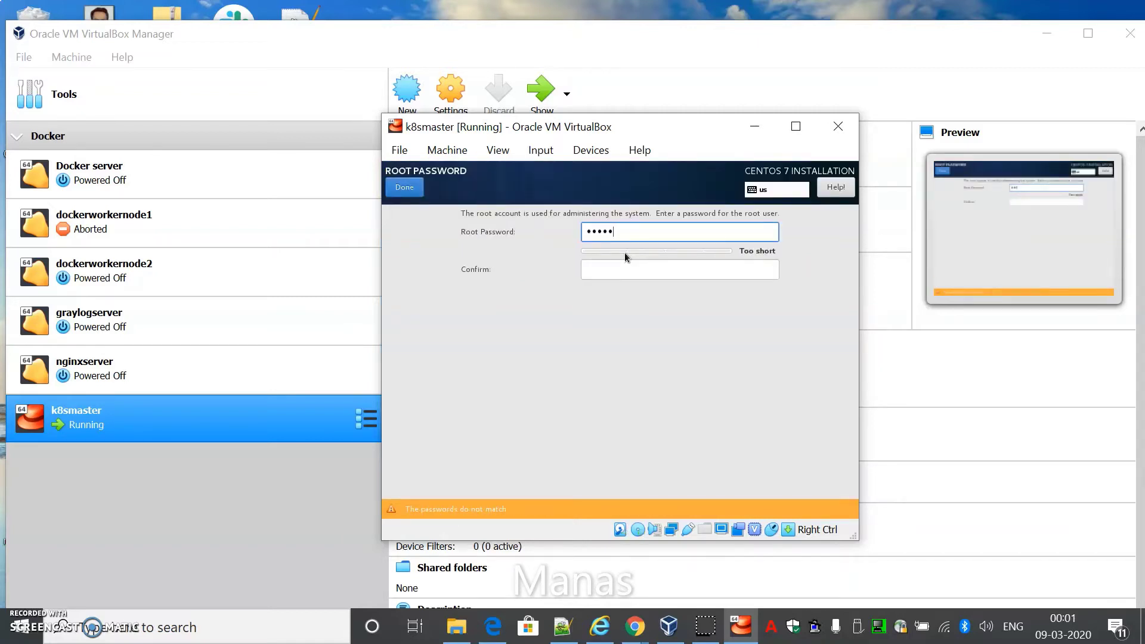
{"action": "type", "text": "123"}
{"action": "left_click", "coordinate": [627, 270]}
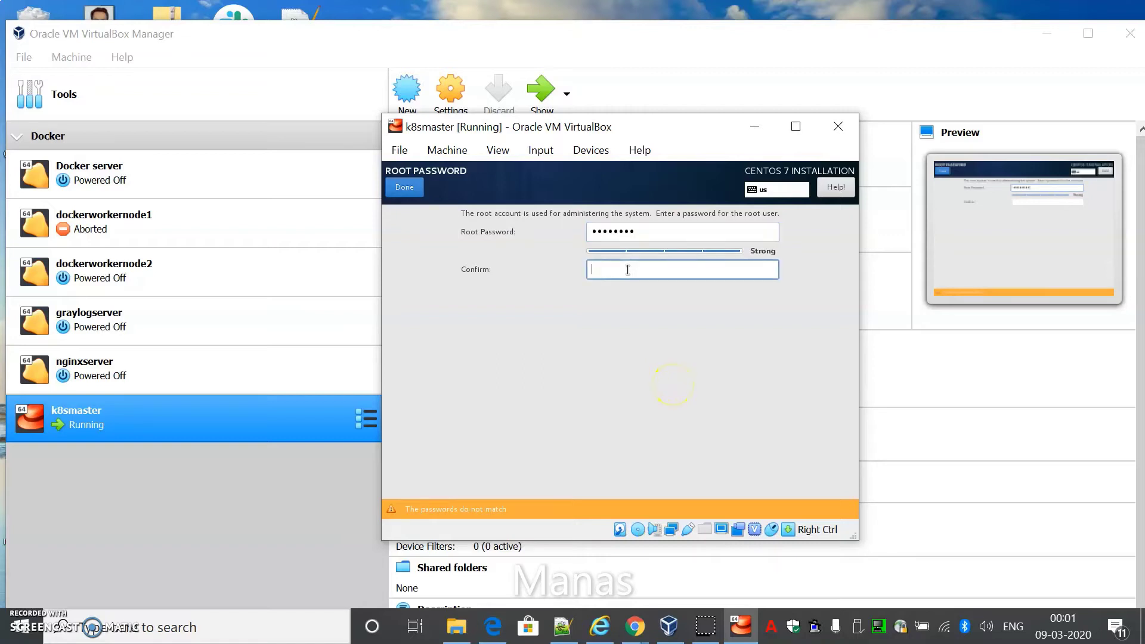
{"action": "type", "text": "root@12"}
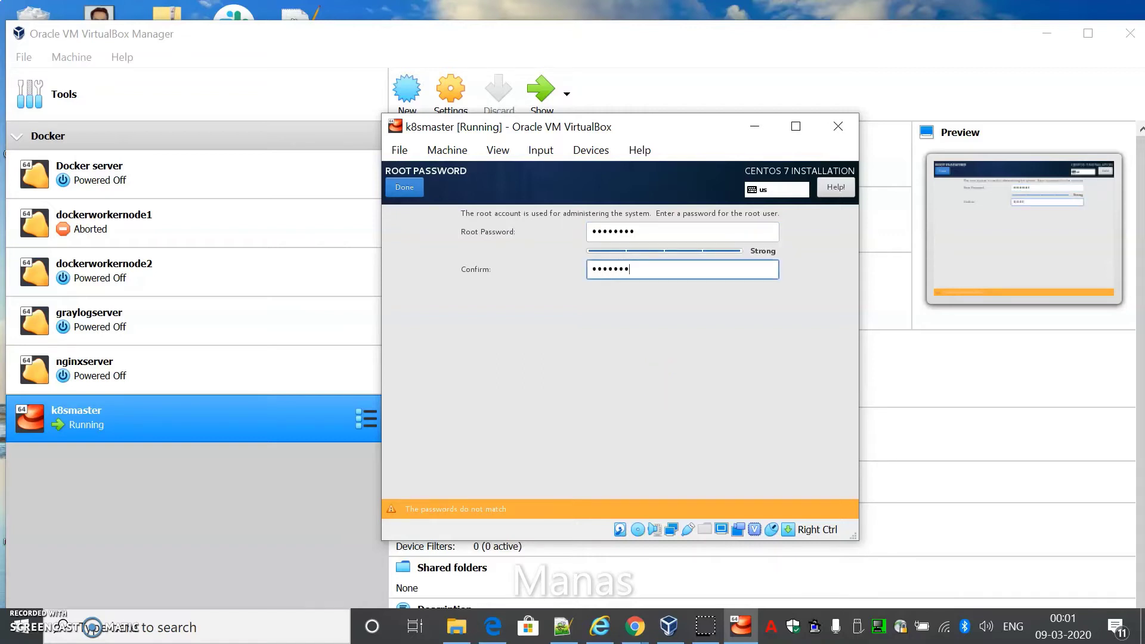
{"action": "type", "text": "3"}
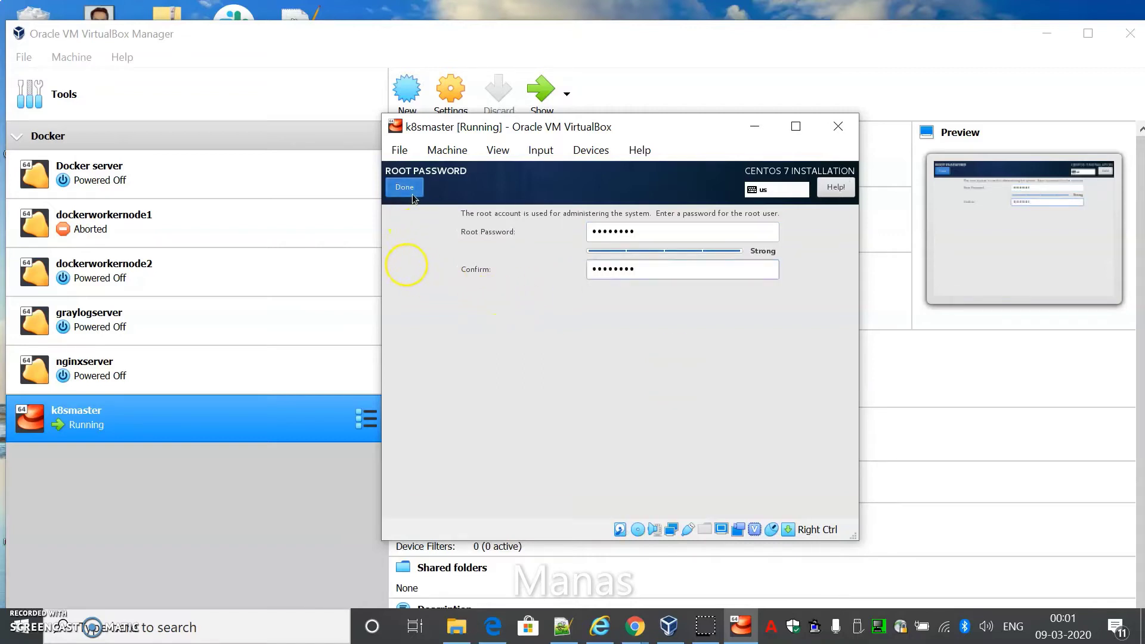
{"action": "left_click", "coordinate": [411, 193]}
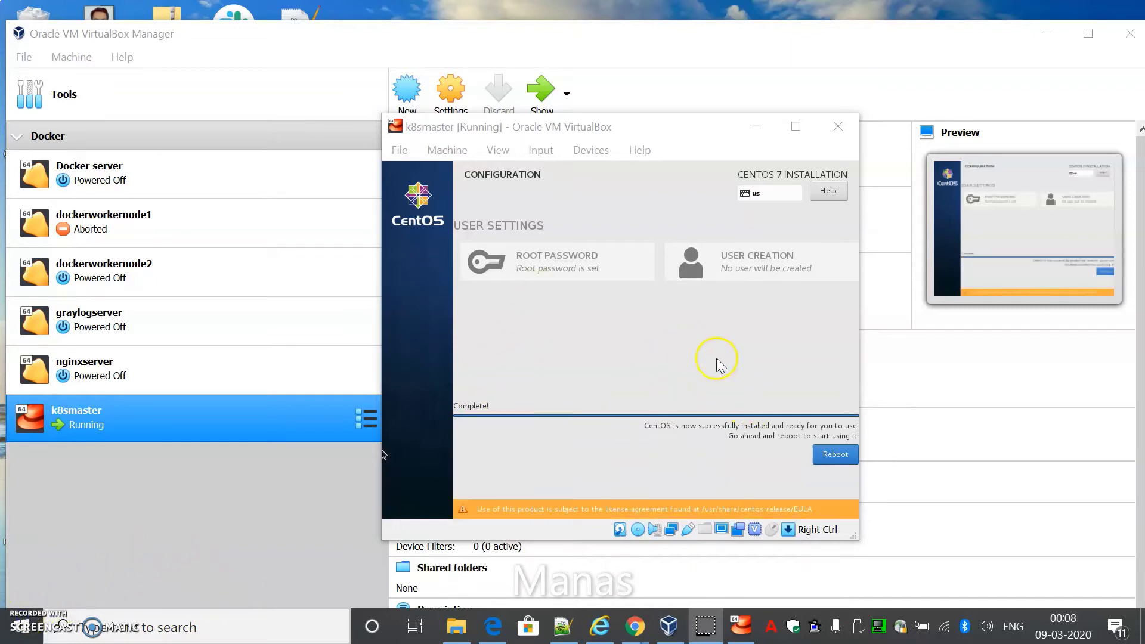
Reboot k8smaster from the CentOS installer's completion screen
{"action": "left_click", "coordinate": [836, 458]}
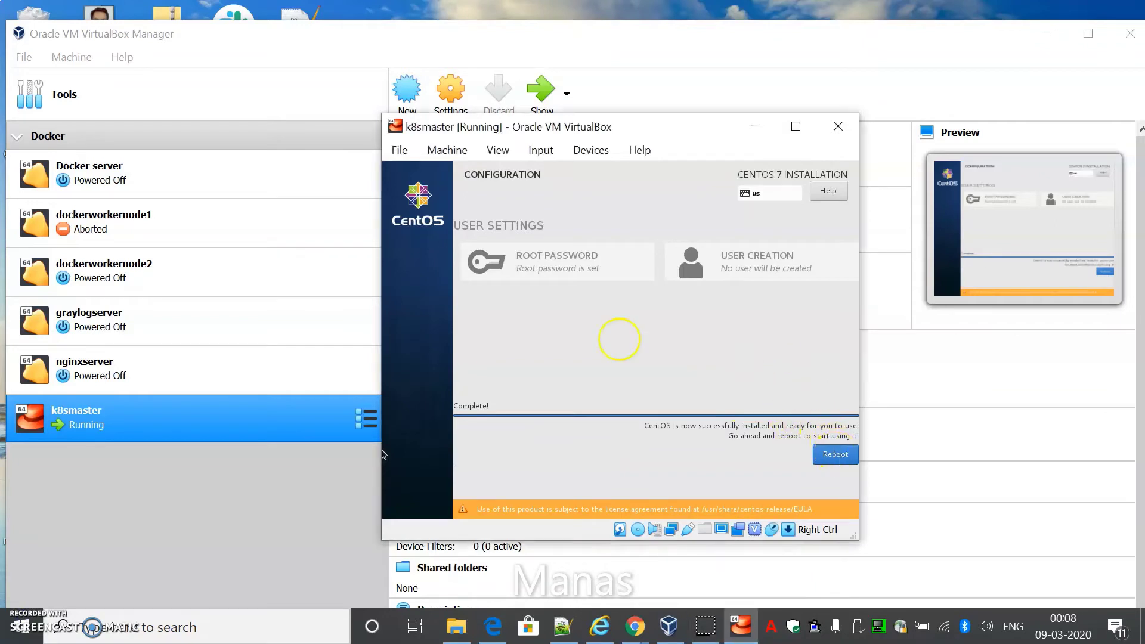
{"action": "left_click", "coordinate": [823, 459]}
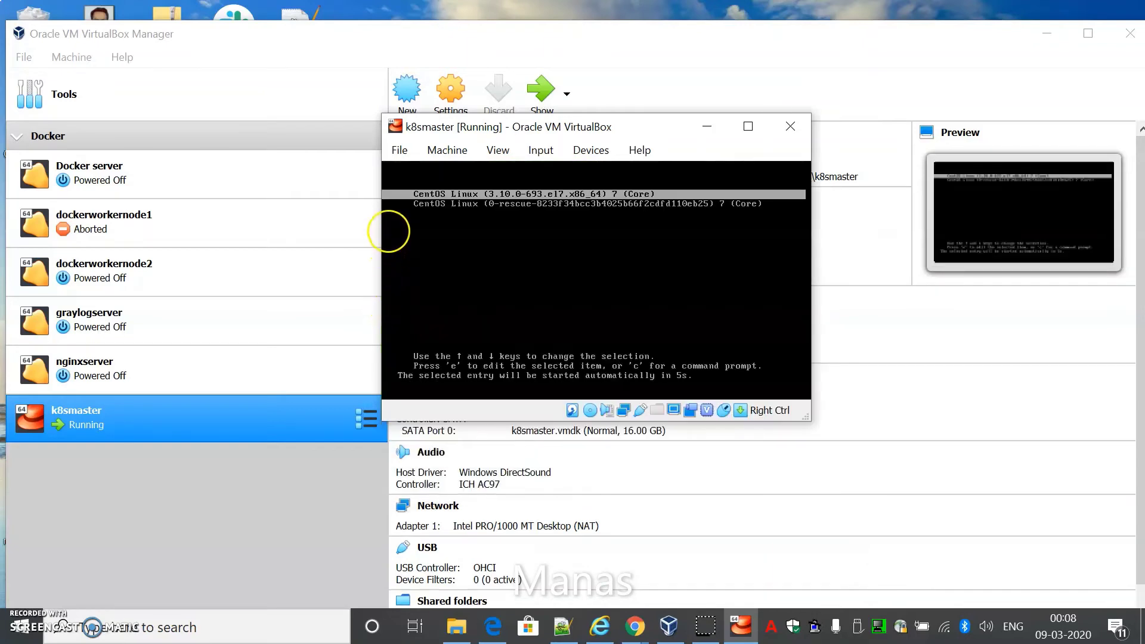
Boot the default CentOS kernel and log in as root
{"action": "key", "text": "Return"}
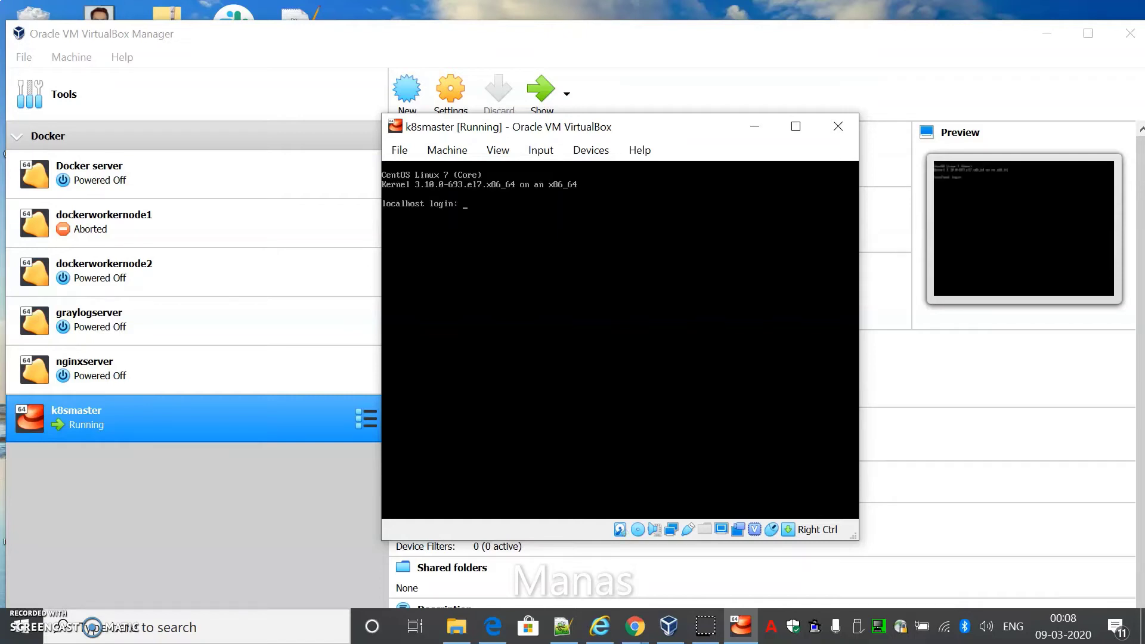
{"action": "type", "text": "oot"}
{"action": "key", "text": "Return"}
{"action": "key", "text": "Return"}
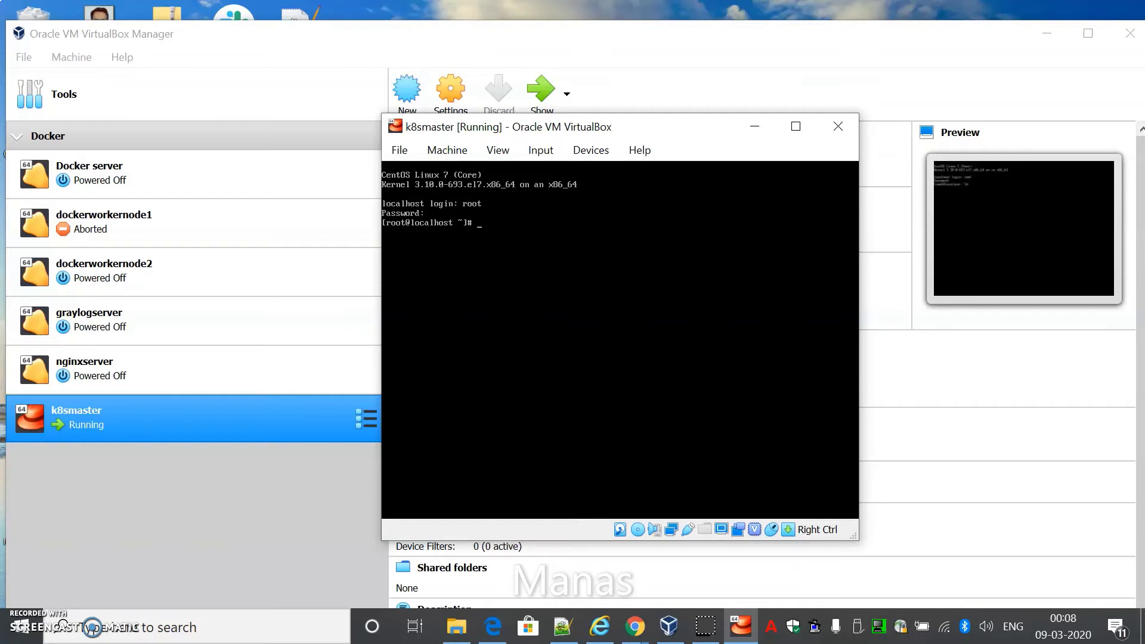
Run 'ip a' to list the network interfaces
{"action": "key", "text": "Return"}
{"action": "type", "text": "ip a"}
{"action": "key", "text": "Return"}
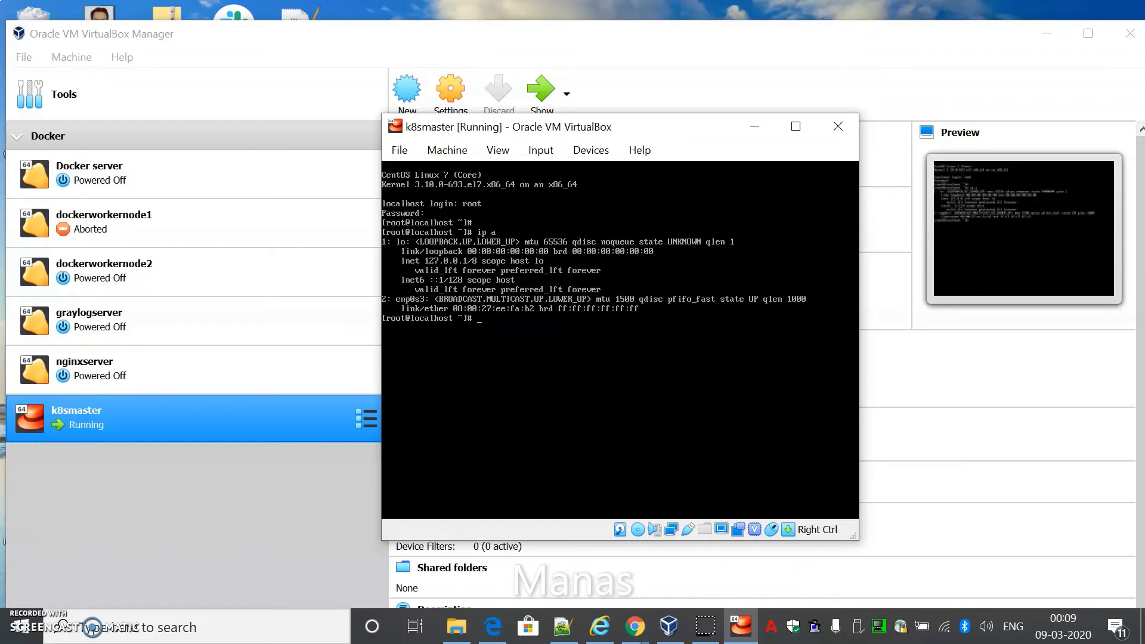
Run nmtui and add a new Ethernet connection under Edit a connection
{"action": "type", "text": "nmtui"}
{"action": "key", "text": "Return"}
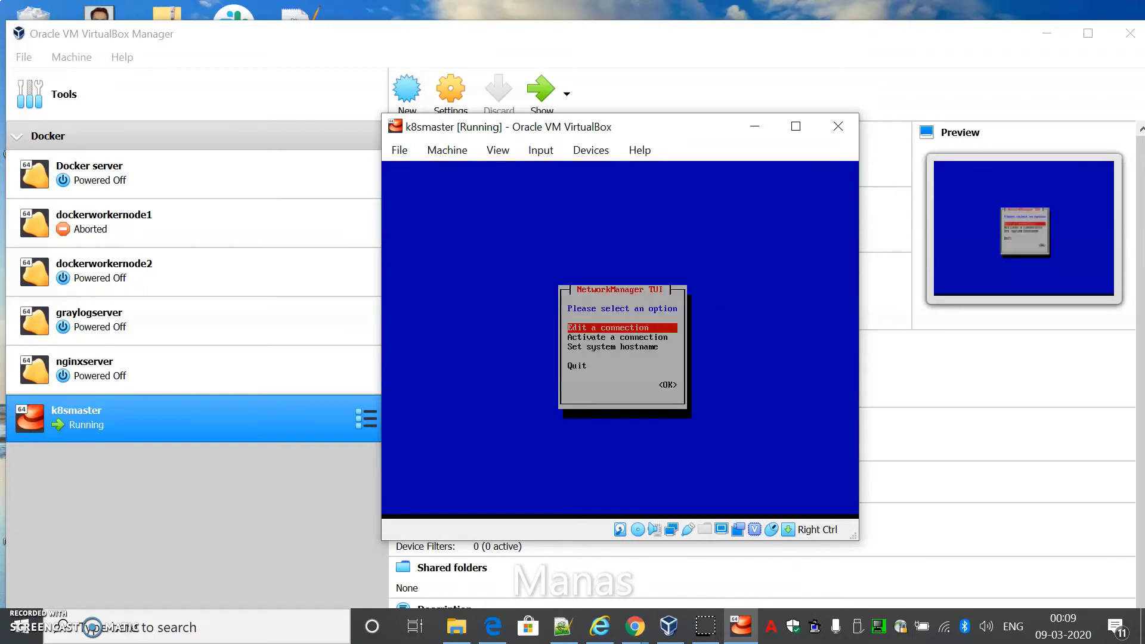
{"action": "key", "text": "Return"}
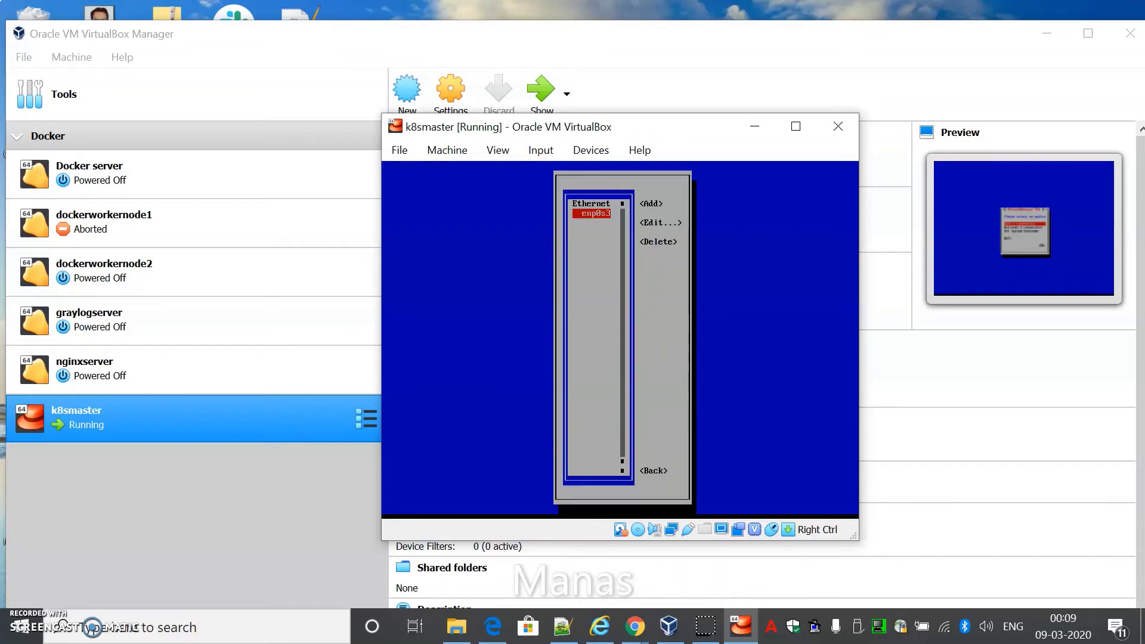
{"action": "key", "text": "Tab"}
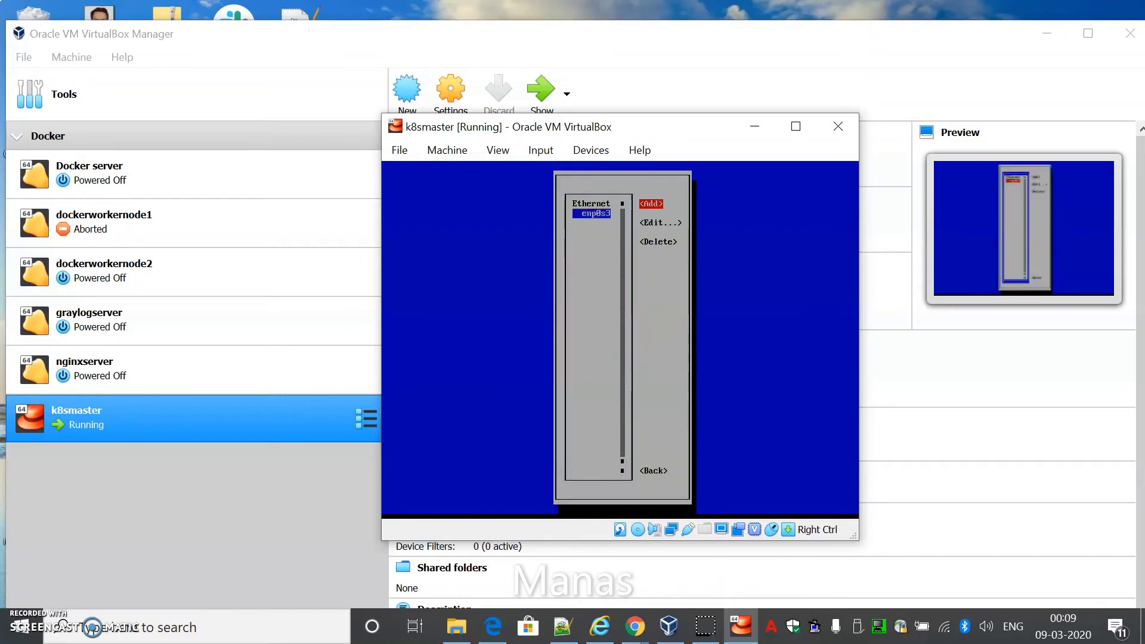
{"action": "key", "text": "Return"}
{"action": "key", "text": "Down"}
{"action": "key", "text": "Down"}
{"action": "key", "text": "Down"}
{"action": "key", "text": "Down"}
{"action": "key", "text": "Down"}
{"action": "key", "text": "Down"}
{"action": "key", "text": "Down"}
{"action": "key", "text": "Down"}
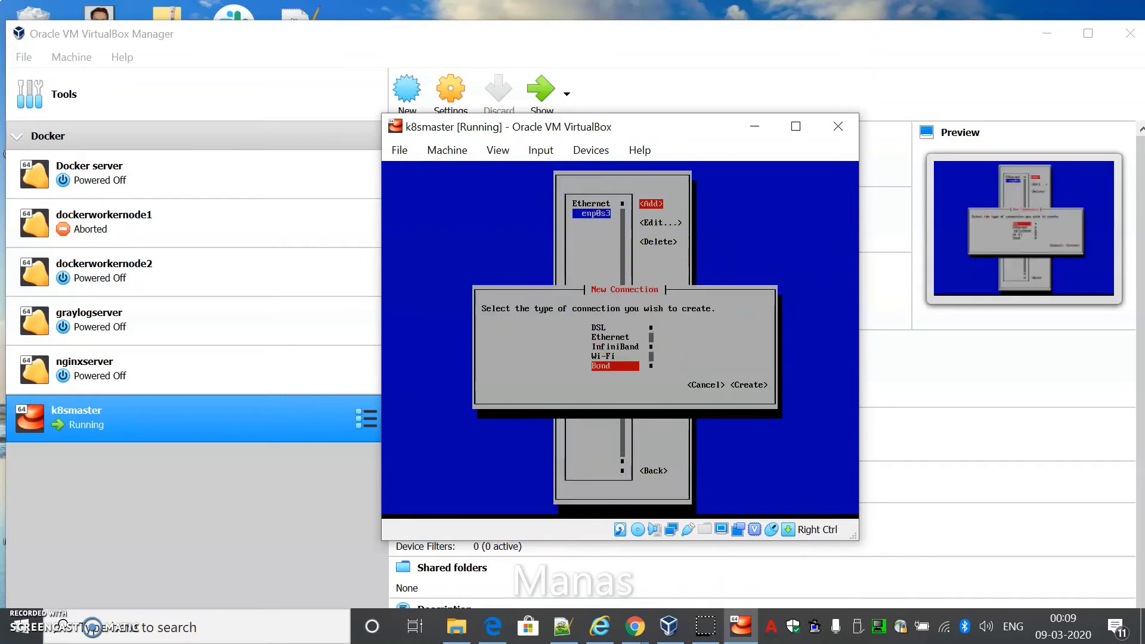
{"action": "key", "text": "Up"}
{"action": "key", "text": "Up"}
{"action": "key", "text": "Up"}
{"action": "key", "text": "Up"}
{"action": "key", "text": "Up"}
{"action": "key", "text": "Up"}
{"action": "key", "text": "Up"}
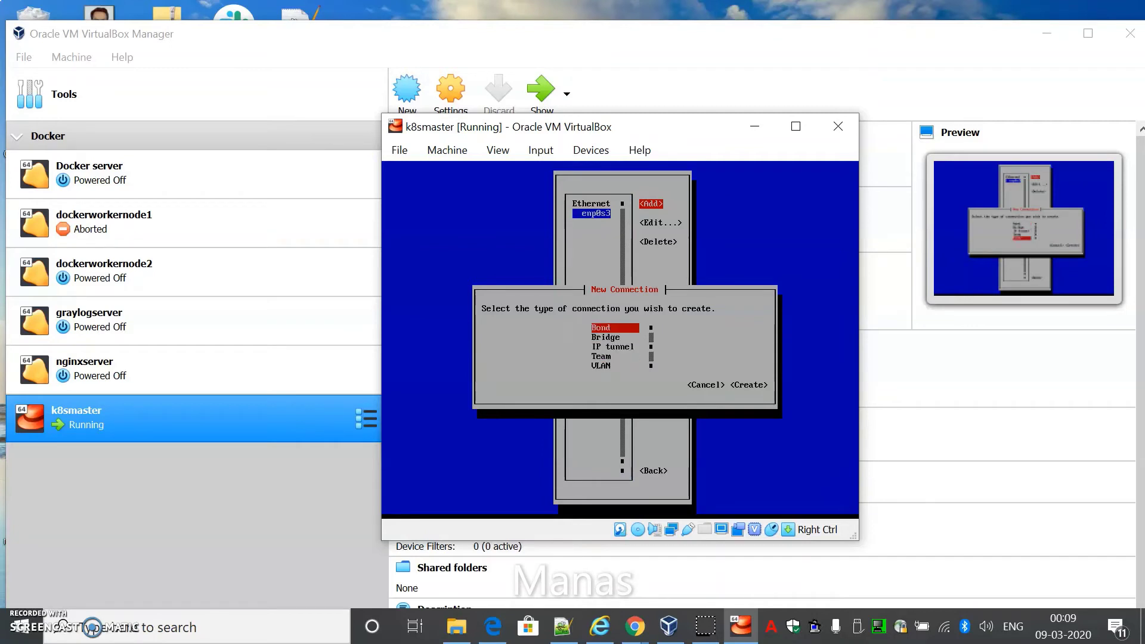
{"action": "key", "text": "Up"}
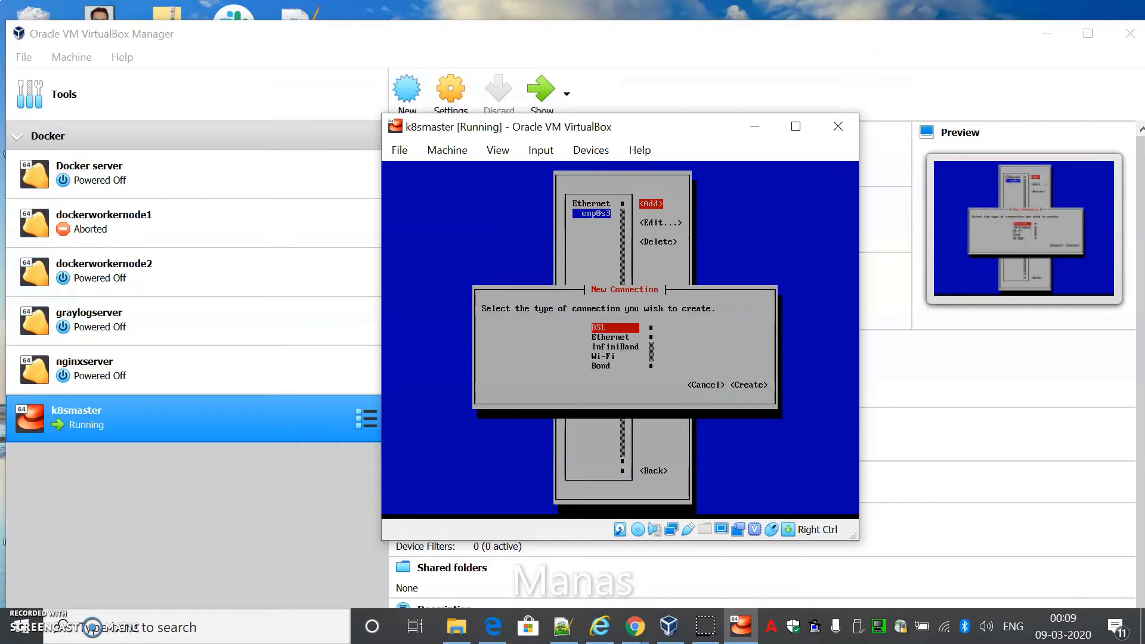
{"action": "key", "text": "Down"}
{"action": "key", "text": "Return"}
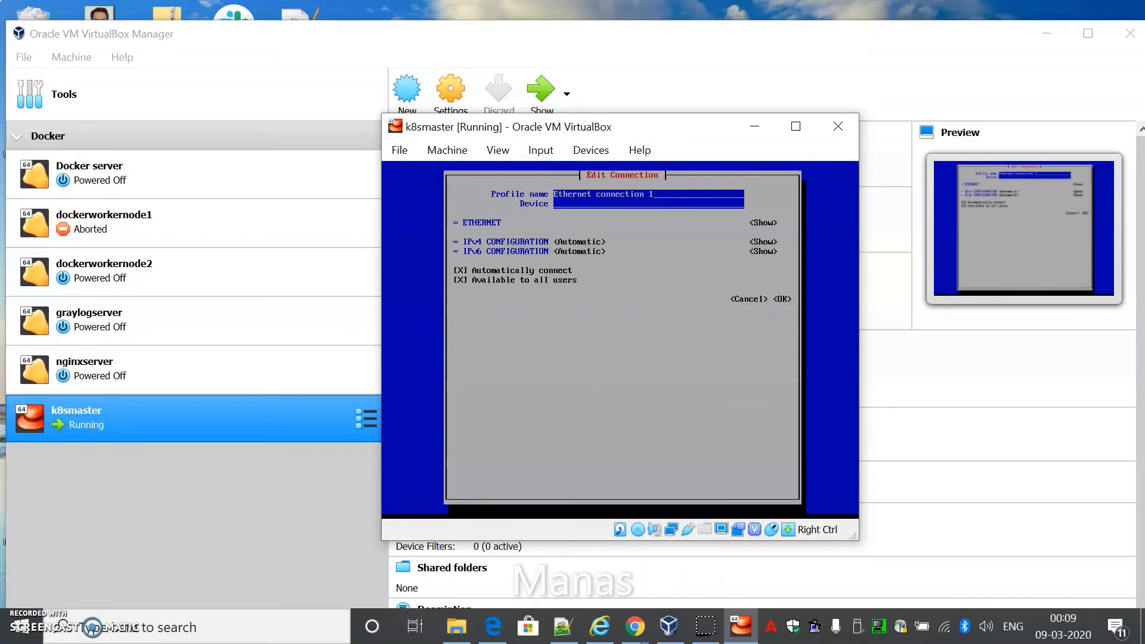
Change the profile name to eth0 and show the IPv4 CONFIGURATION fields
{"action": "key", "text": "BackSpace"}
{"action": "key", "text": "BackSpace"}
{"action": "key", "text": "BackSpace"}
{"action": "key", "text": "BackSpace"}
{"action": "key", "text": "BackSpace"}
{"action": "key", "text": "BackSpace"}
{"action": "key", "text": "BackSpace"}
{"action": "key", "text": "BackSpace"}
{"action": "key", "text": "BackSpace"}
{"action": "key", "text": "BackSpace"}
{"action": "key", "text": "BackSpace"}
{"action": "key", "text": "BackSpace"}
{"action": "key", "text": "BackSpace"}
{"action": "key", "text": "BackSpace"}
{"action": "key", "text": "BackSpace"}
{"action": "key", "text": "BackSpace"}
{"action": "key", "text": "BackSpace"}
{"action": "key", "text": "BackSpace"}
{"action": "key", "text": "BackSpace"}
{"action": "key", "text": "BackSpace"}
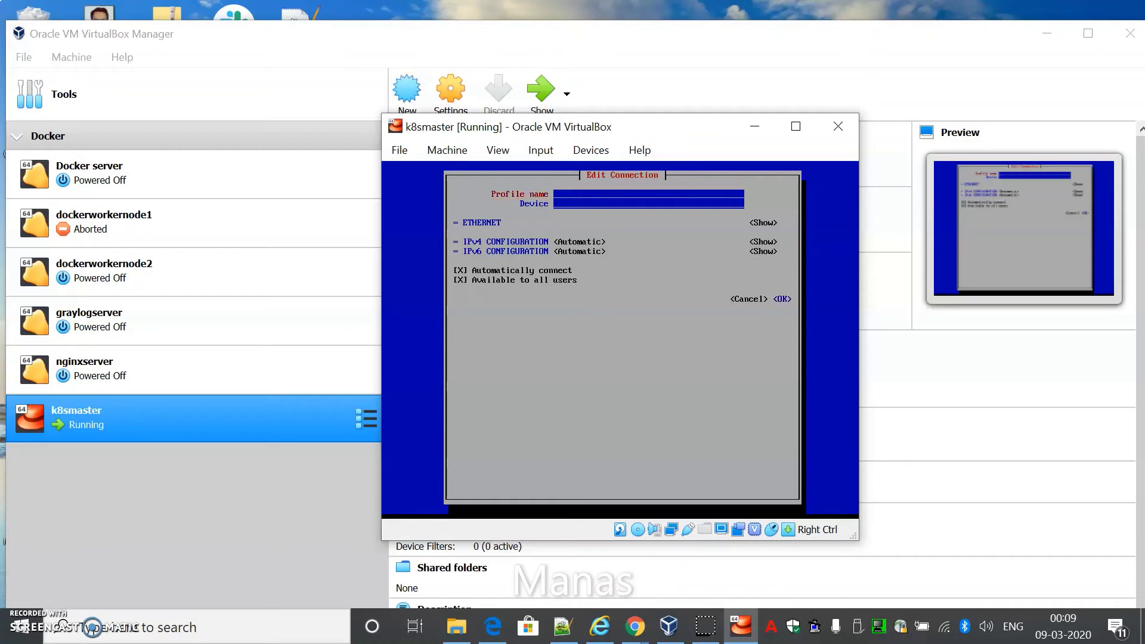
{"action": "type", "text": "eth0"}
{"action": "key", "text": "Tab"}
{"action": "key", "text": "Tab"}
{"action": "key", "text": "Return"}
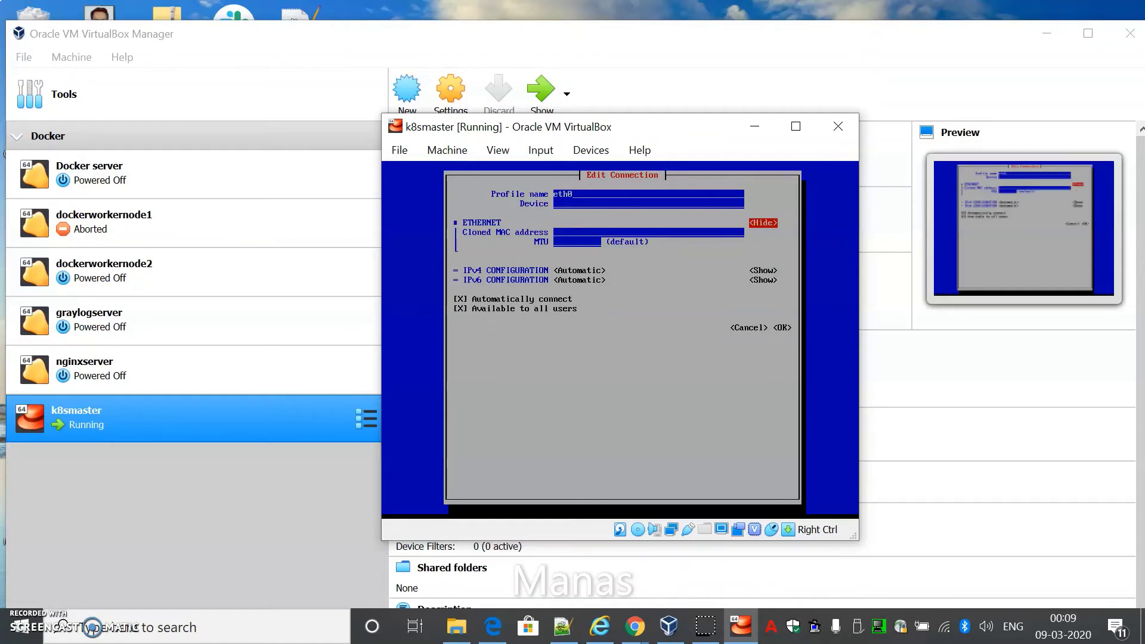
{"action": "key", "text": "Return"}
{"action": "key", "text": "Tab"}
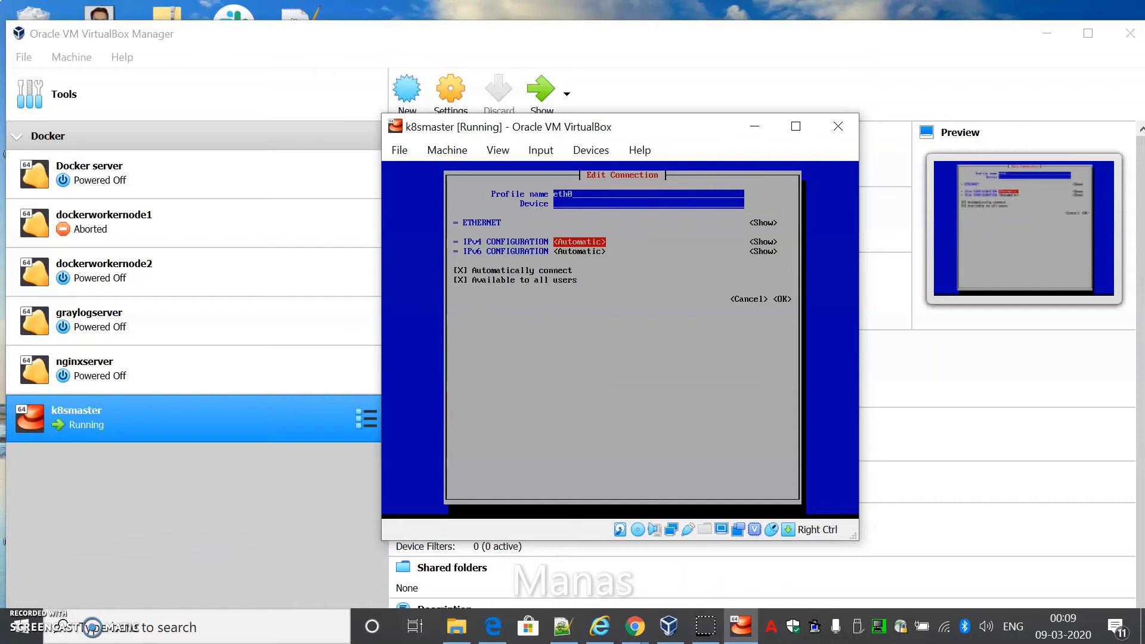
{"action": "key", "text": "Tab"}
{"action": "key", "text": "Return"}
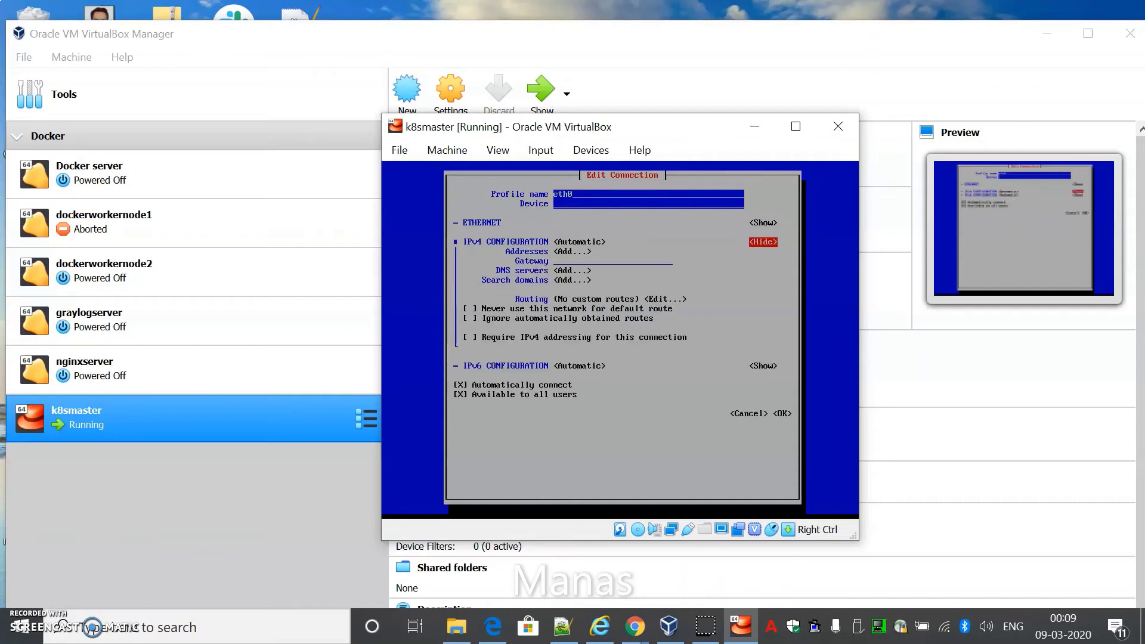
Add the IPv4 address 192.168.1.110/24 to eth0
{"action": "key", "text": "Tab"}
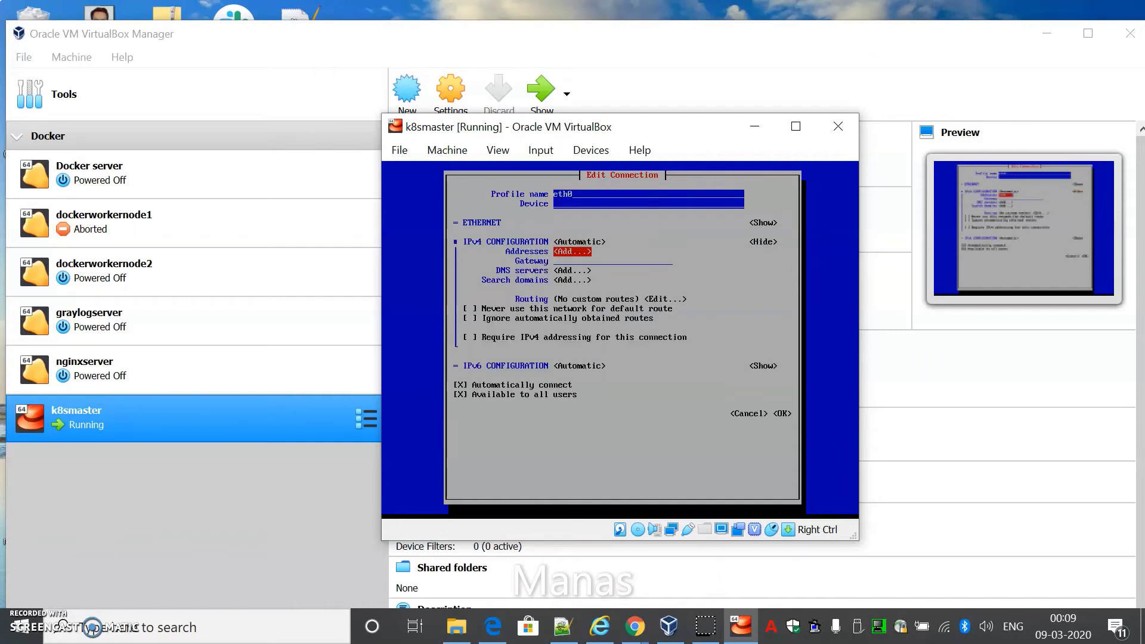
{"action": "key", "text": "Return"}
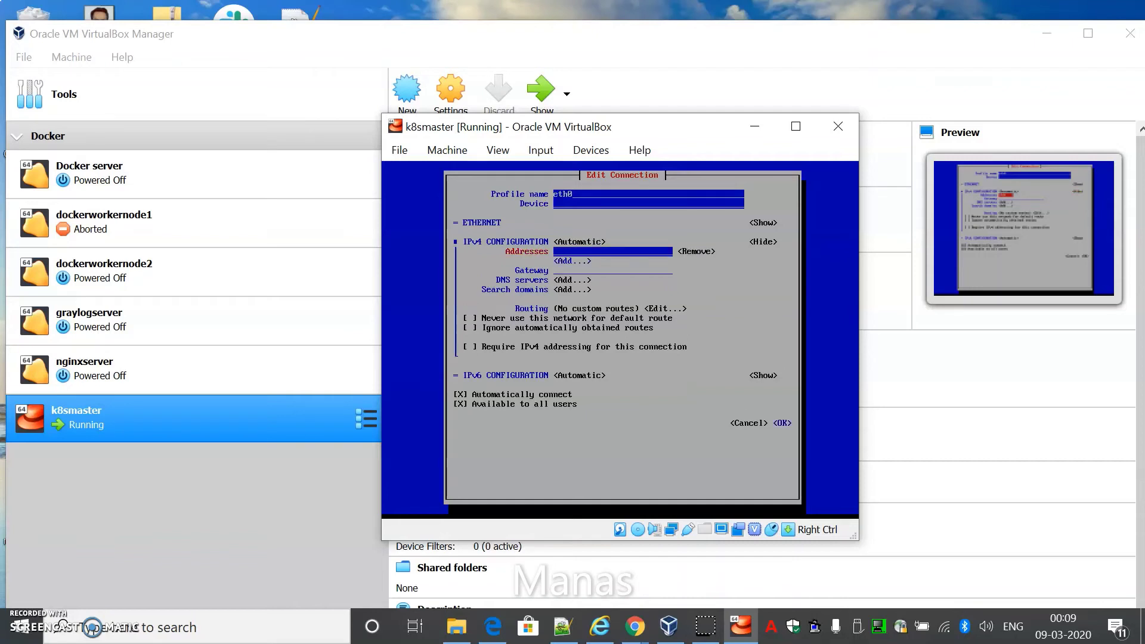
{"action": "type", "text": "192"}
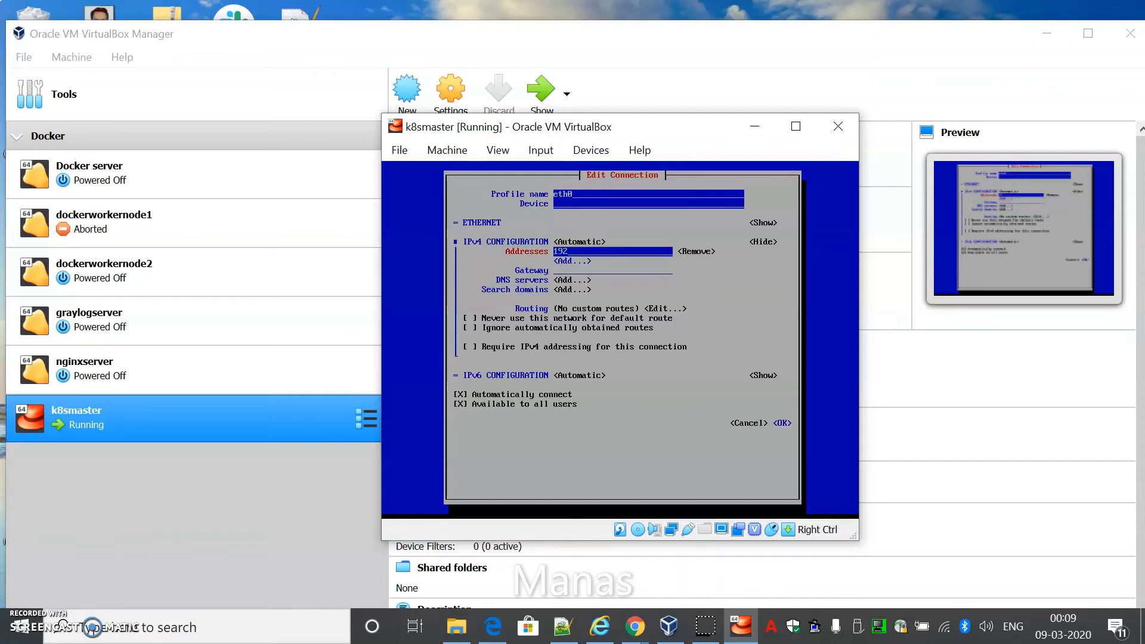
{"action": "type", "text": ".168.1.110"}
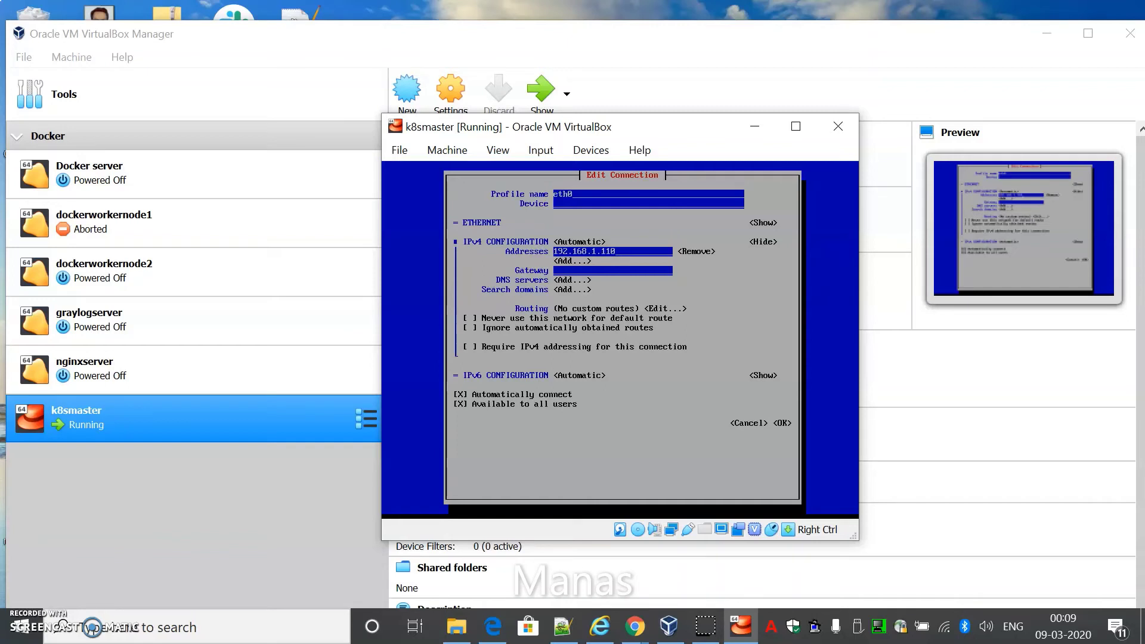
{"action": "type", "text": "/24"}
{"action": "key", "text": "Tab"}
{"action": "key", "text": "Tab"}
{"action": "key", "text": "Tab"}
Add 8.8.8.8 as the DNS server
{"action": "key", "text": "Tab"}
{"action": "key", "text": "Tab"}
{"action": "key", "text": "Tab"}
{"action": "key", "text": "shift+Tab"}
{"action": "key", "text": "shift+Tab"}
{"action": "key", "text": "Tab"}
{"action": "key", "text": "shift+Tab"}
{"action": "key", "text": "Return"}
{"action": "type", "text": "8.8.8.8"}
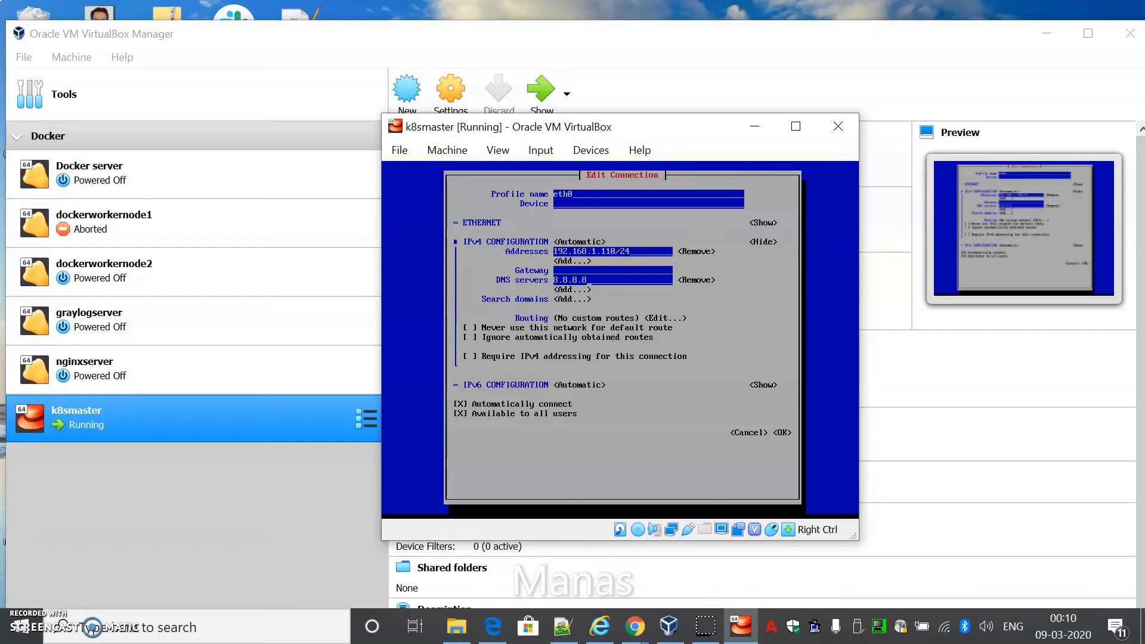
{"action": "key", "text": "Tab"}
{"action": "key", "text": "Tab"}
{"action": "key", "text": "Tab"}
{"action": "key", "text": "Tab"}
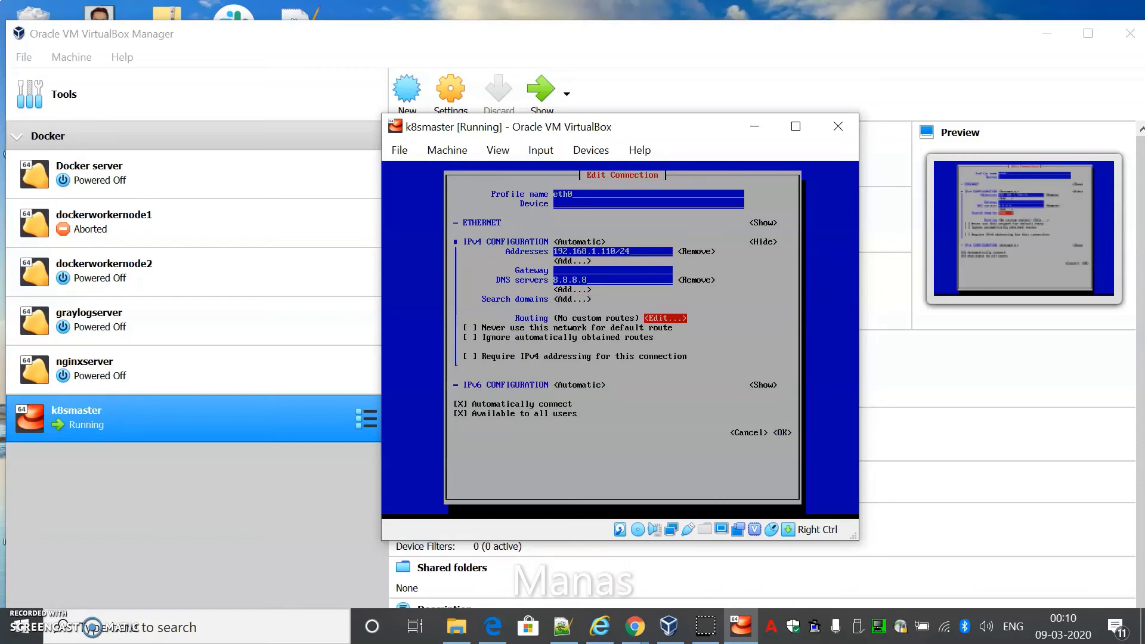